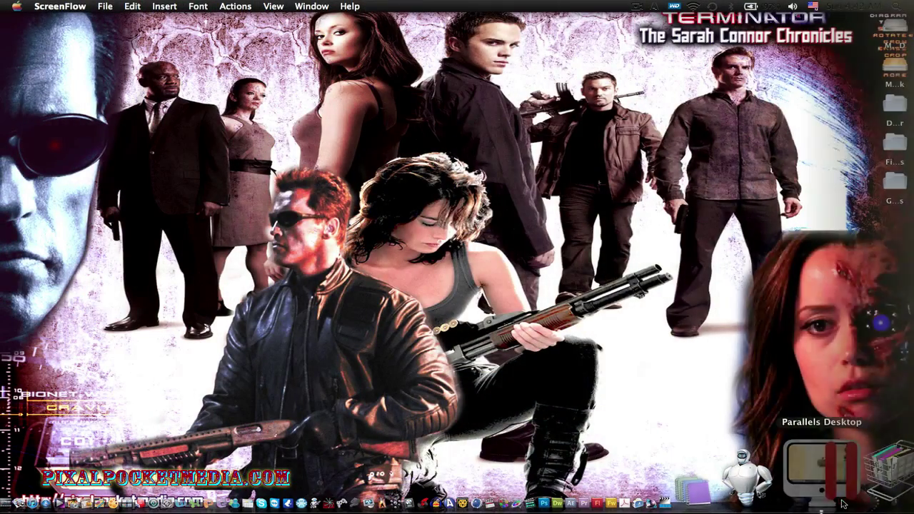
Switch to the Windows 7 virtual machine in Parallels Desktop and show it full screen
{"action": "left_click", "coordinate": [877, 470]}
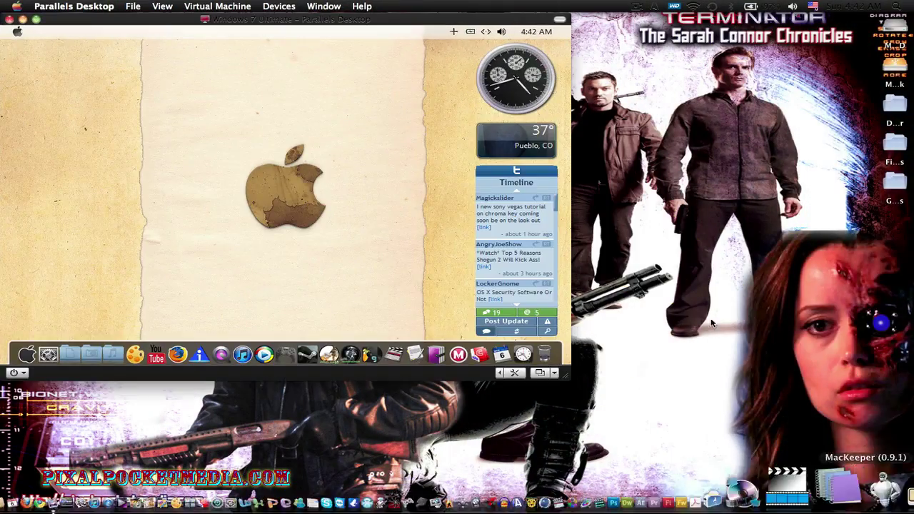
{"action": "left_click", "coordinate": [162, 7]}
{"action": "left_click", "coordinate": [210, 59]}
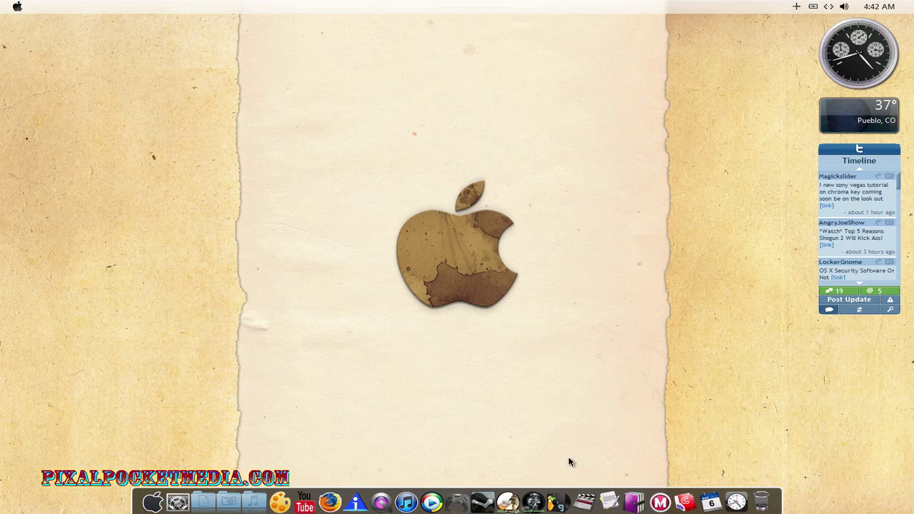
{"action": "left_click", "coordinate": [608, 434]}
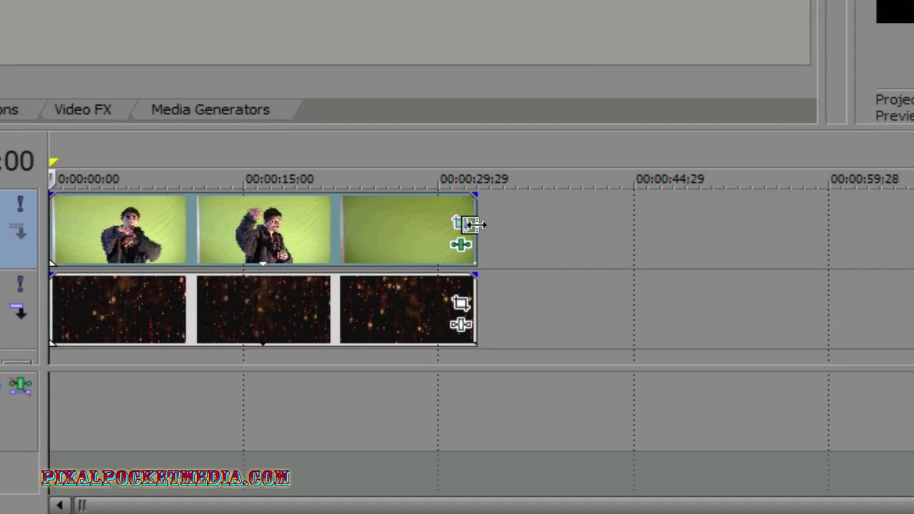
Trim the green screen clip and the background clip below it to about 10 seconds and select a time range of 00:00:12;21
{"action": "left_click_drag", "start_coordinate": [472, 224], "coordinate": [179, 240]}
{"action": "left_click_drag", "start_coordinate": [476, 294], "coordinate": [187, 310]}
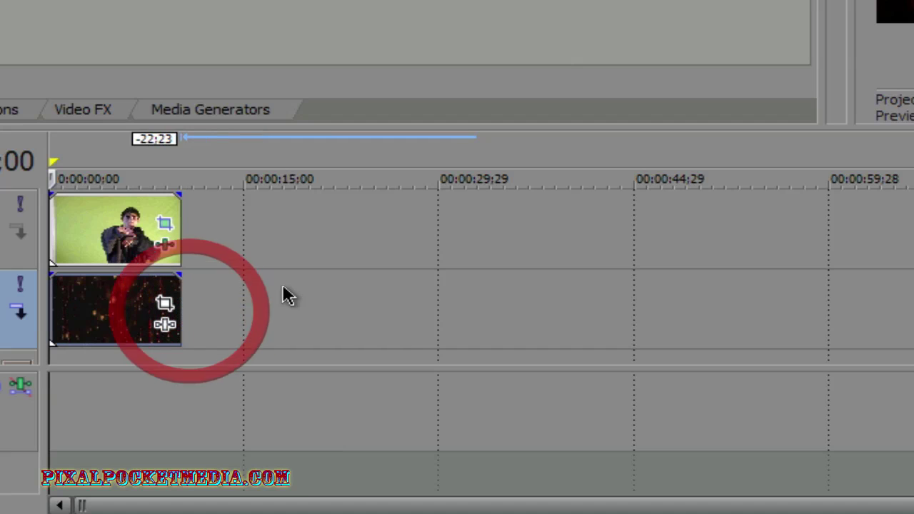
{"action": "left_click_drag", "start_coordinate": [214, 241], "coordinate": [122, 240]}
{"action": "left_click_drag", "start_coordinate": [17, 251], "coordinate": [17, 251]}
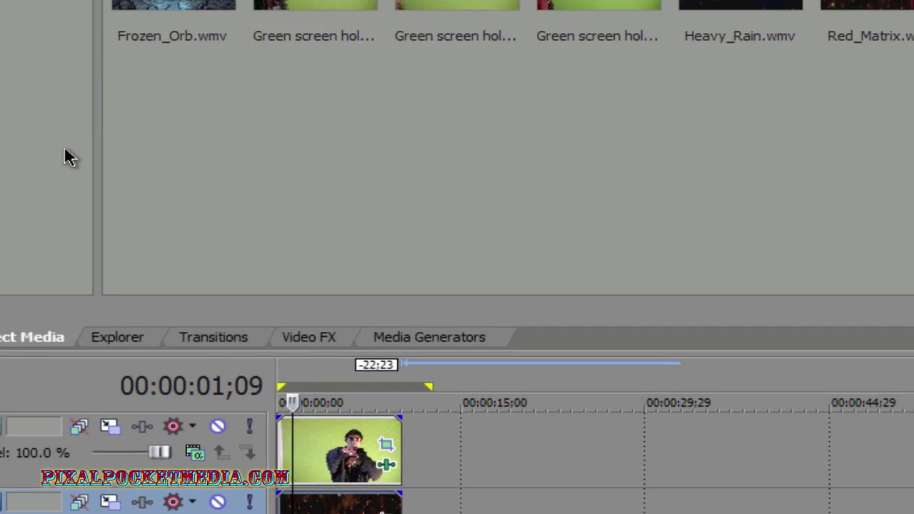
Open the green screen clip's event effects and examine its Chroma Keyer and Color Corrector settings
{"action": "left_click", "coordinate": [321, 339]}
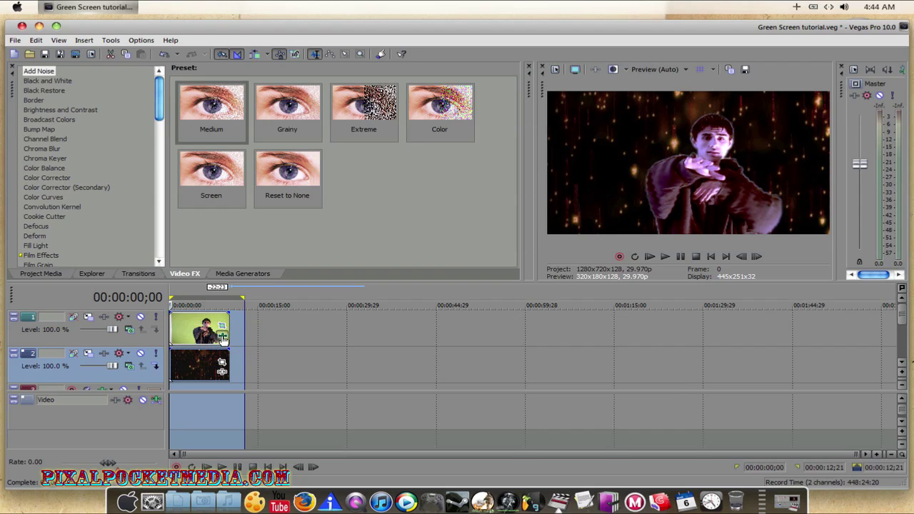
{"action": "left_click", "coordinate": [222, 337]}
{"action": "left_click_drag", "start_coordinate": [290, 136], "coordinate": [483, 153]}
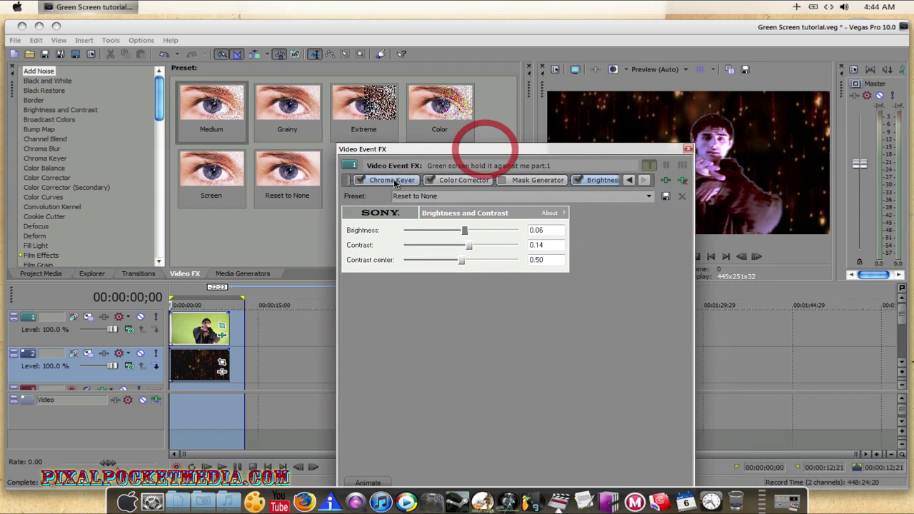
{"action": "left_click", "coordinate": [390, 181]}
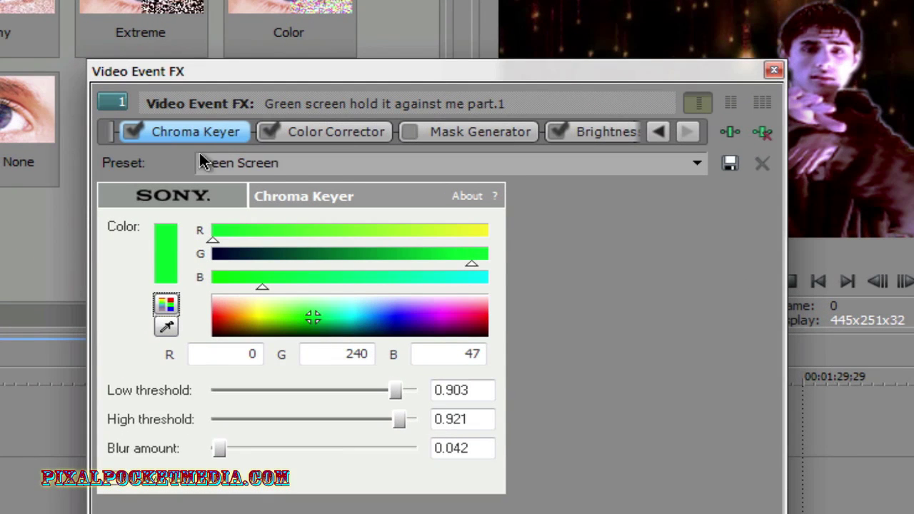
{"action": "left_click", "coordinate": [337, 135]}
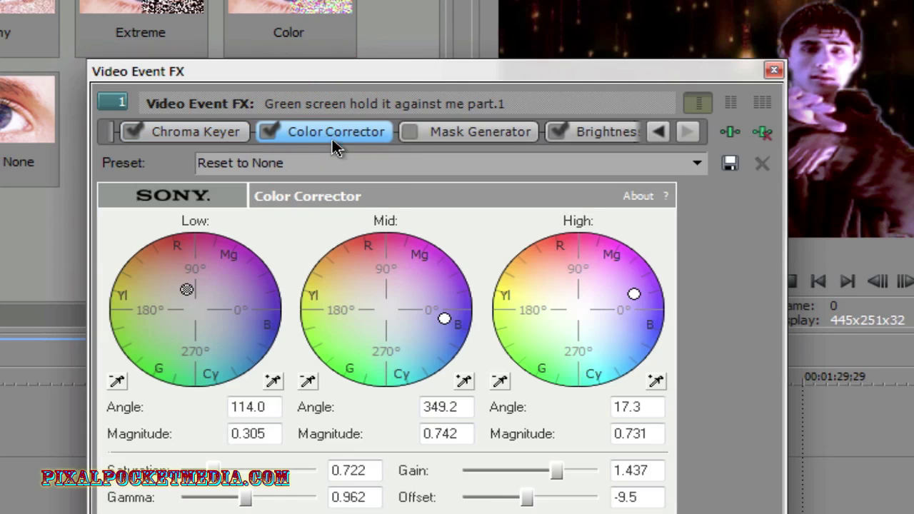
Nudge the Color Corrector's Low wheel to angle 110.9, magnitude 0.348, and switch off the Color Corrector and Chroma Keyer to examine the raw footage
{"action": "left_click", "coordinate": [185, 287]}
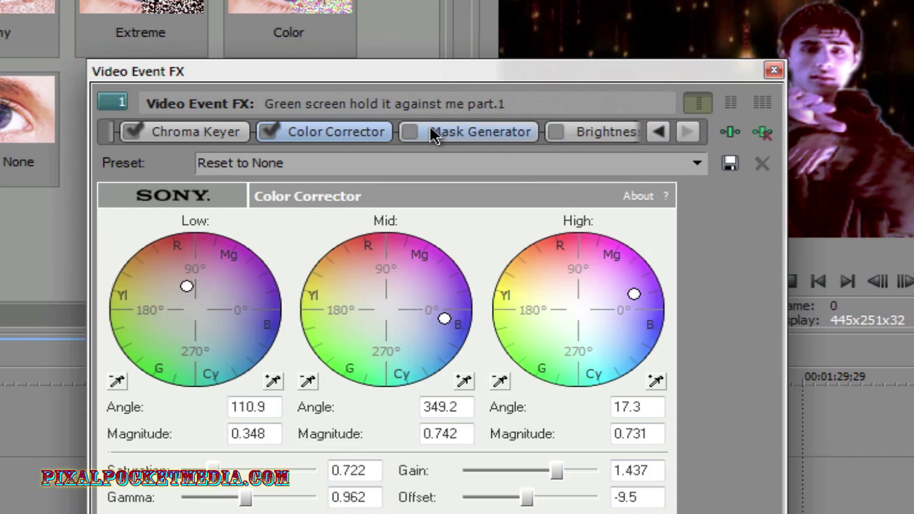
{"action": "left_click", "coordinate": [270, 132]}
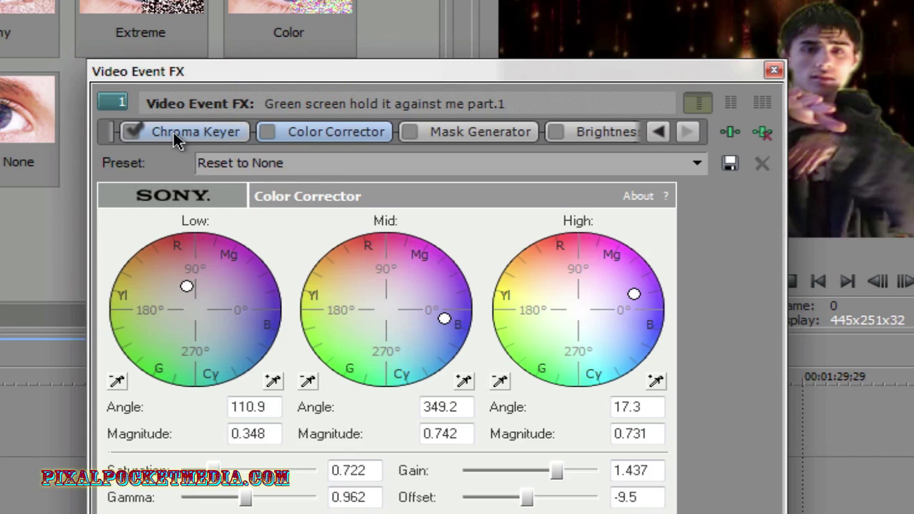
{"action": "left_click", "coordinate": [128, 132]}
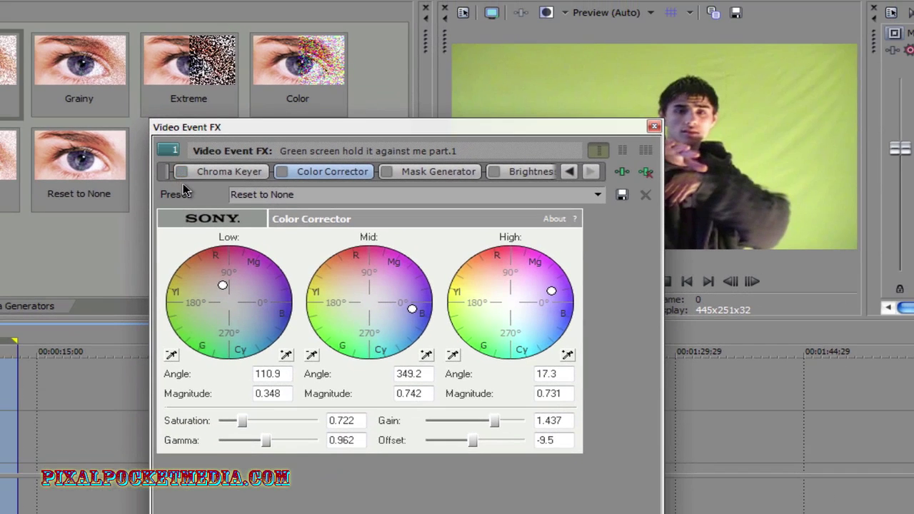
{"action": "left_click", "coordinate": [327, 131]}
{"action": "left_click_drag", "start_coordinate": [532, 169], "coordinate": [222, 239]}
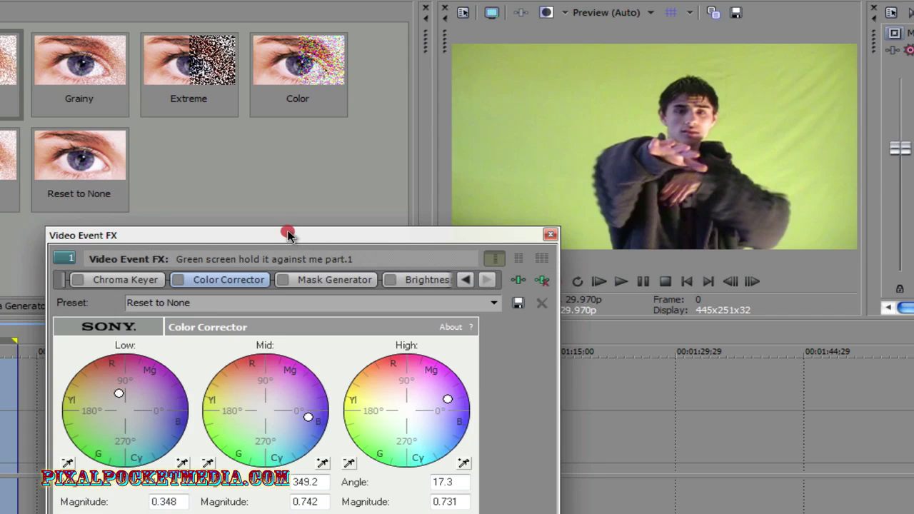
{"action": "left_click_drag", "start_coordinate": [286, 238], "coordinate": [289, 222]}
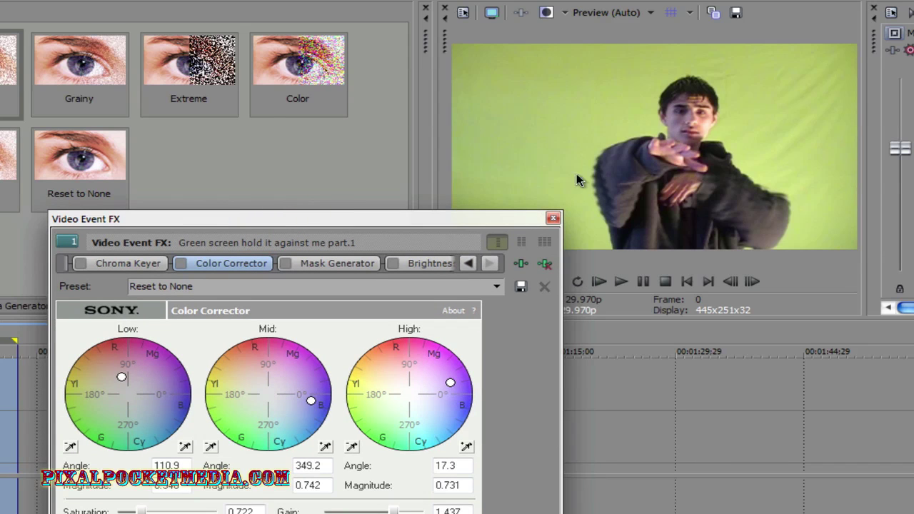
{"action": "left_click_drag", "start_coordinate": [507, 216], "coordinate": [405, 225]}
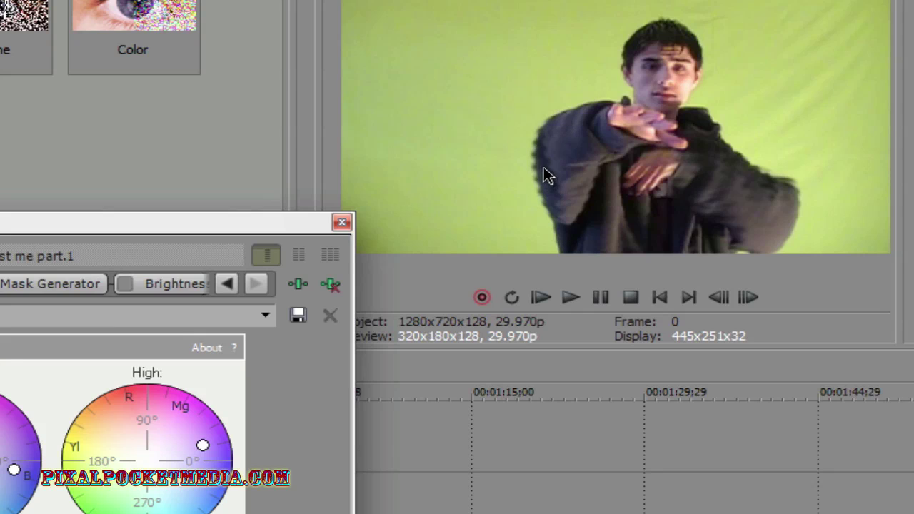
{"action": "left_click_drag", "start_coordinate": [231, 228], "coordinate": [531, 196]}
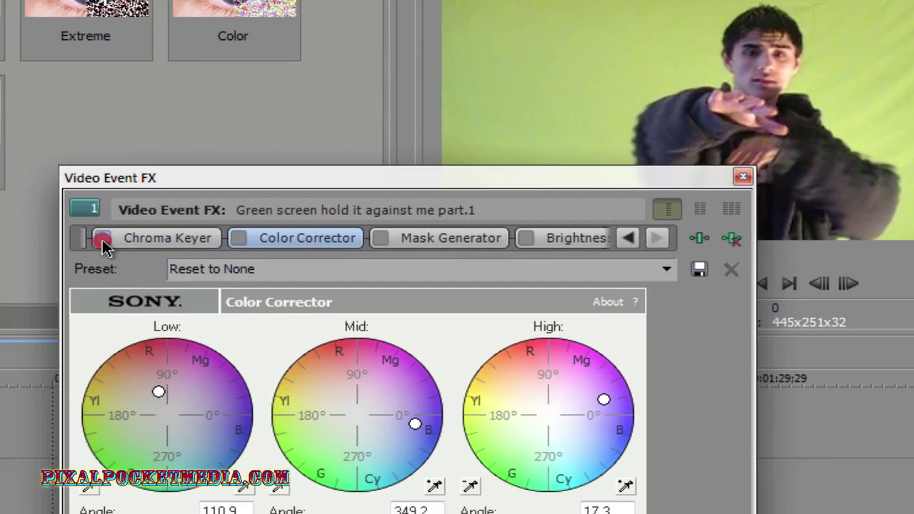
Remove all existing effects from the green screen clip
{"action": "left_click", "coordinate": [103, 238]}
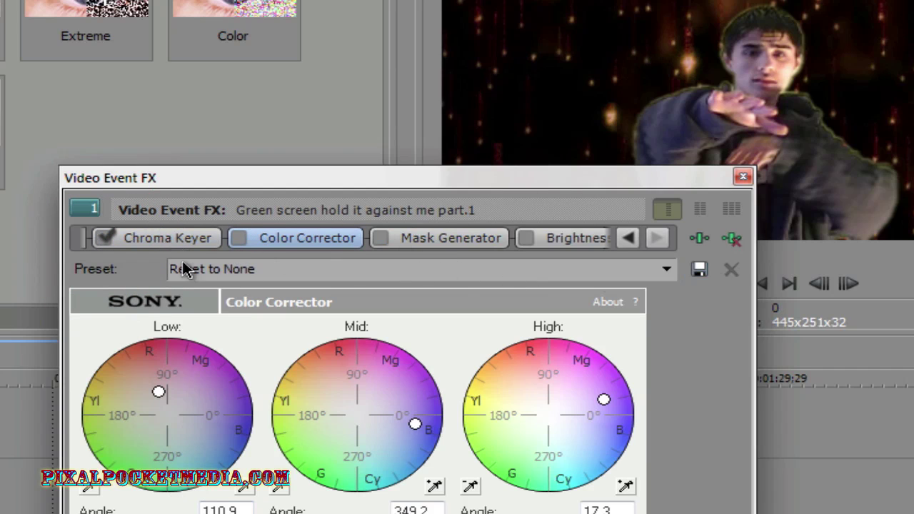
{"action": "left_click", "coordinate": [731, 239]}
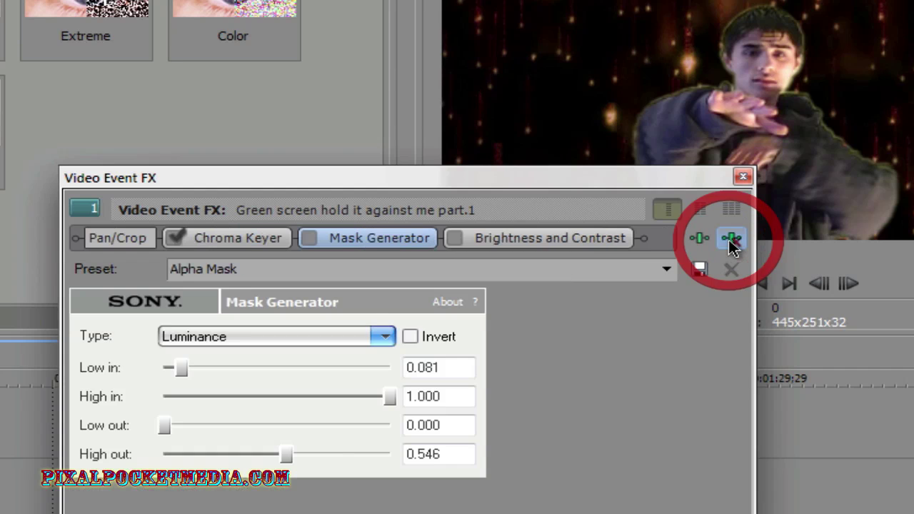
{"action": "left_click", "coordinate": [732, 239]}
{"action": "left_click", "coordinate": [732, 239]}
{"action": "left_click", "coordinate": [731, 241]}
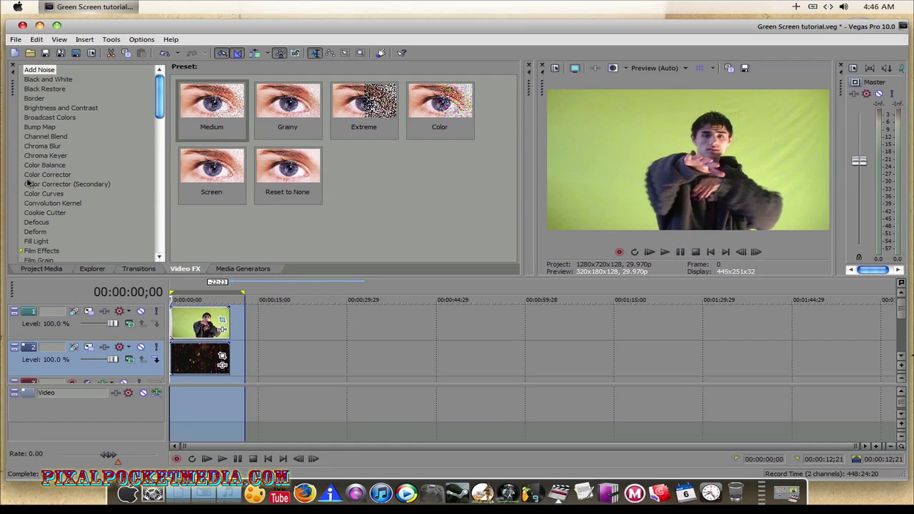
Apply the Chroma Keyer effect with the Green Screen preset to the green screen clip
{"action": "left_click_drag", "start_coordinate": [160, 100], "coordinate": [160, 100]}
{"action": "left_click", "coordinate": [51, 154]}
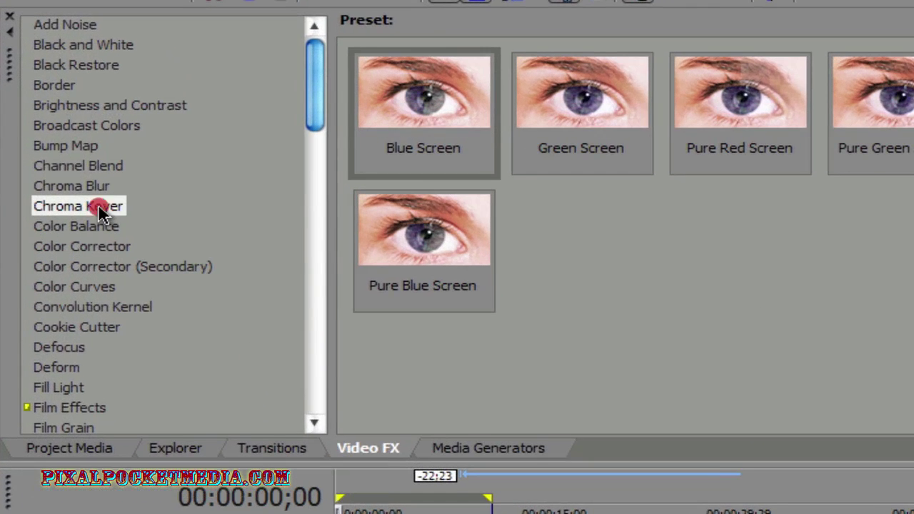
{"action": "left_click", "coordinate": [528, 146]}
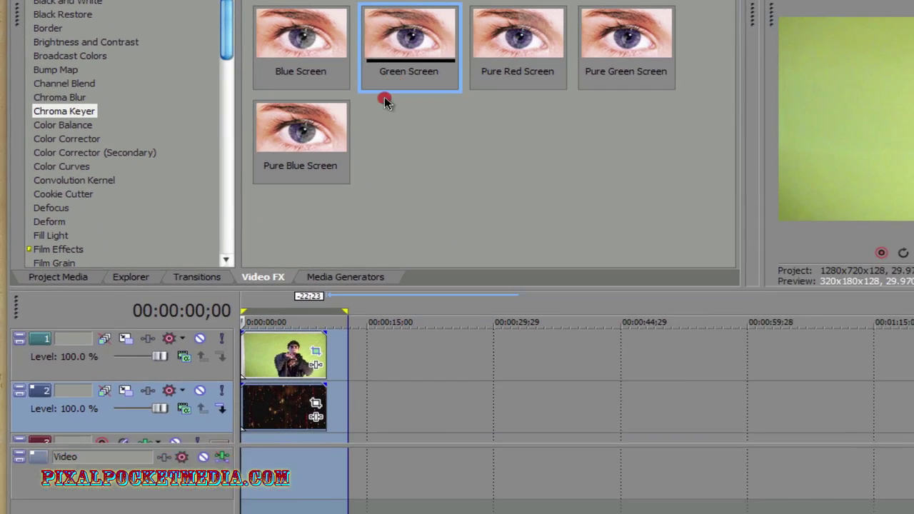
{"action": "left_click_drag", "start_coordinate": [385, 104], "coordinate": [291, 362]}
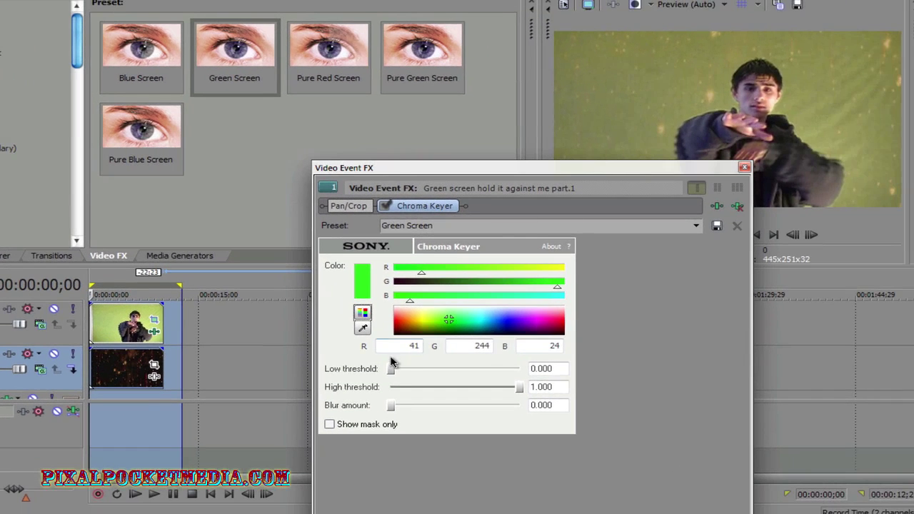
Set the Chroma Keyer's low threshold to 0.636 and high threshold to 1.000, keeping the preview in view
{"action": "left_click_drag", "start_coordinate": [394, 373], "coordinate": [449, 371]}
{"action": "left_click_drag", "start_coordinate": [519, 386], "coordinate": [487, 390]}
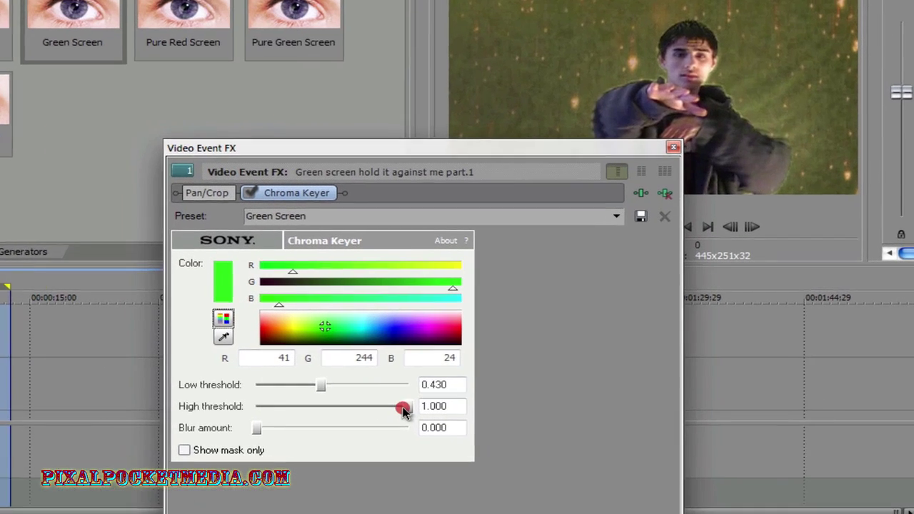
{"action": "left_click_drag", "start_coordinate": [350, 414], "coordinate": [388, 402]}
{"action": "mouse_move", "coordinate": [311, 388]}
{"action": "left_mouse_down"}
{"action": "mouse_move", "coordinate": [386, 386]}
{"action": "mouse_move", "coordinate": [329, 389]}
{"action": "left_mouse_up"}
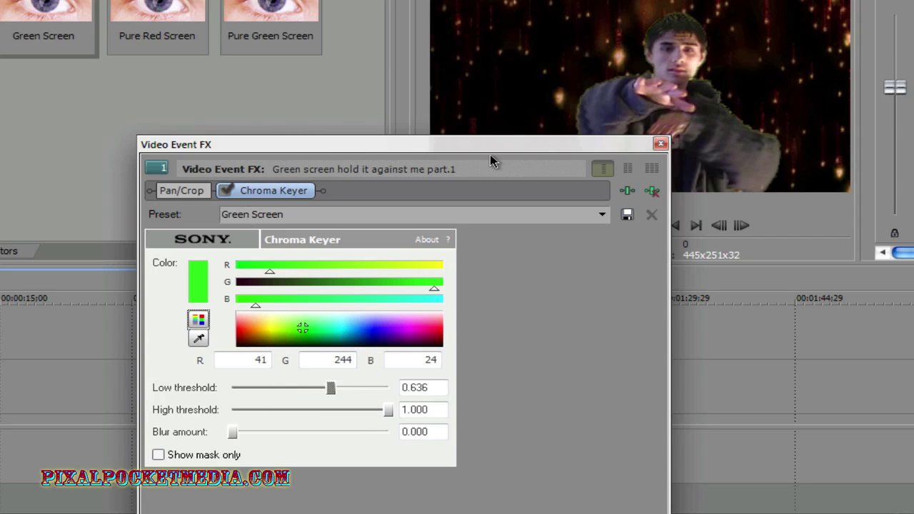
{"action": "left_click_drag", "start_coordinate": [460, 152], "coordinate": [535, 206]}
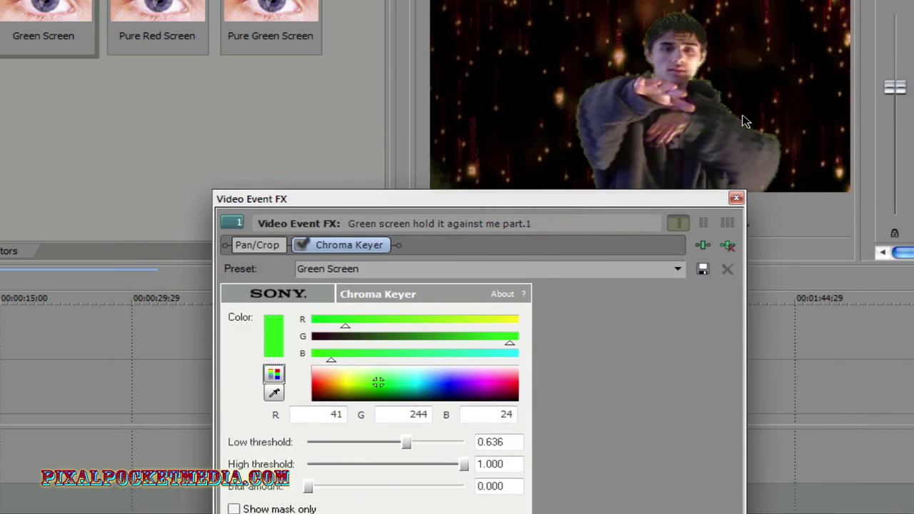
{"action": "left_click_drag", "start_coordinate": [461, 198], "coordinate": [345, 113]}
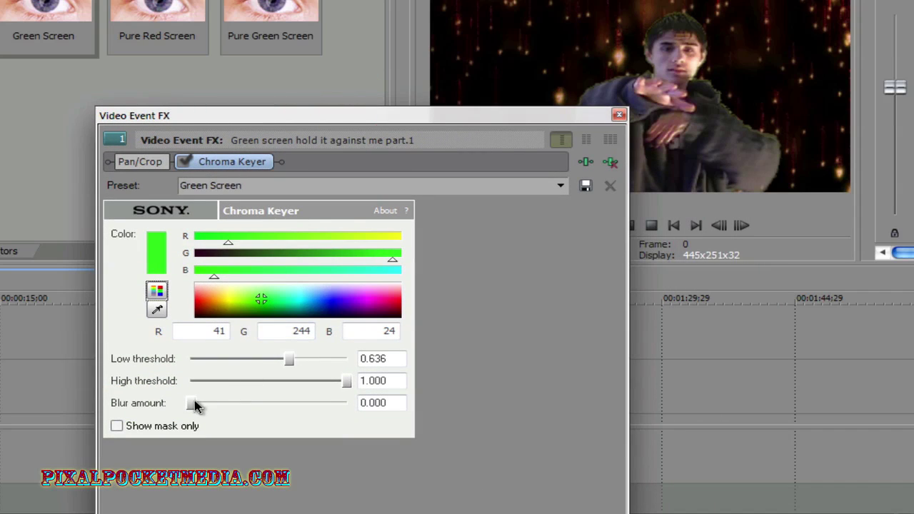
Set the Chroma Keyer's low threshold to 0.703 and blur amount to 0.048 to refine the subject's edges
{"action": "left_click_drag", "start_coordinate": [199, 404], "coordinate": [204, 404]}
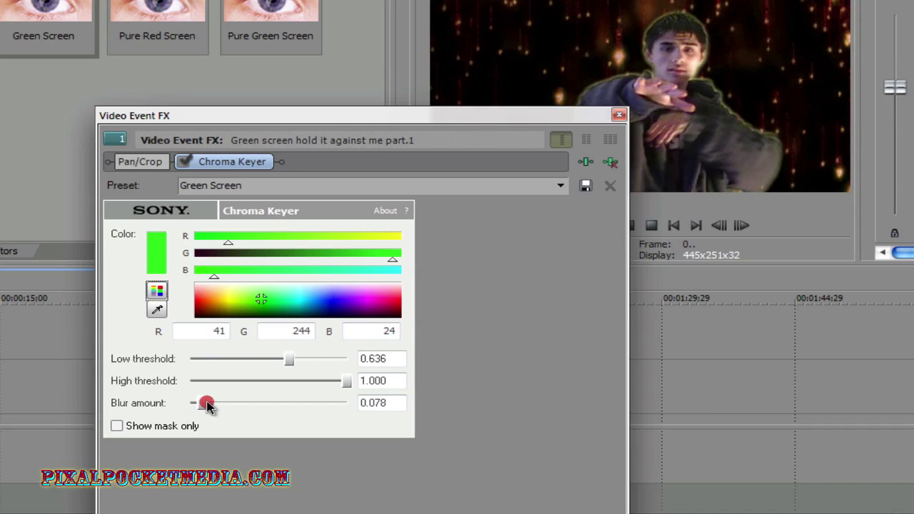
{"action": "left_click_drag", "start_coordinate": [284, 361], "coordinate": [290, 363]}
{"action": "left_click_drag", "start_coordinate": [202, 403], "coordinate": [212, 405]}
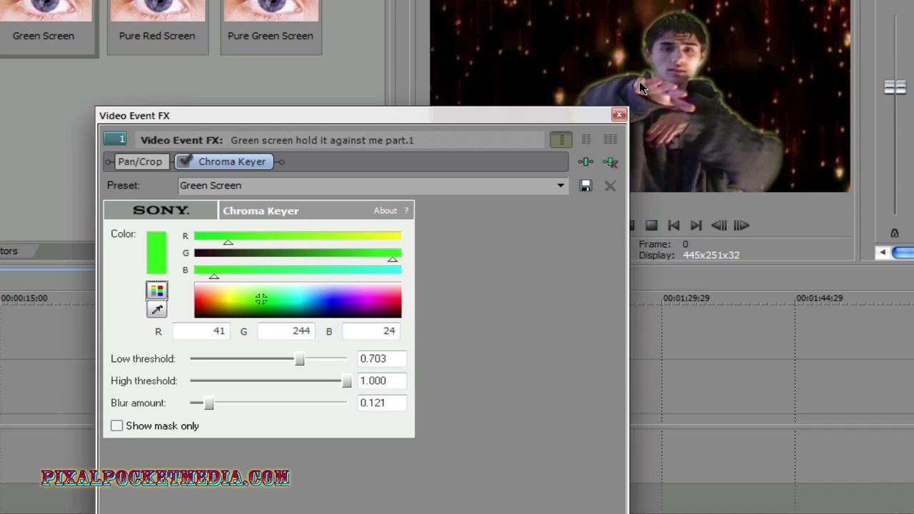
{"action": "left_click", "coordinate": [205, 406]}
{"action": "left_click_drag", "start_coordinate": [204, 407], "coordinate": [197, 408]}
Add the Color Corrector effect to the green screen clip
{"action": "left_click", "coordinate": [206, 116]}
{"action": "left_click_drag", "start_coordinate": [206, 116], "coordinate": [881, 277]}
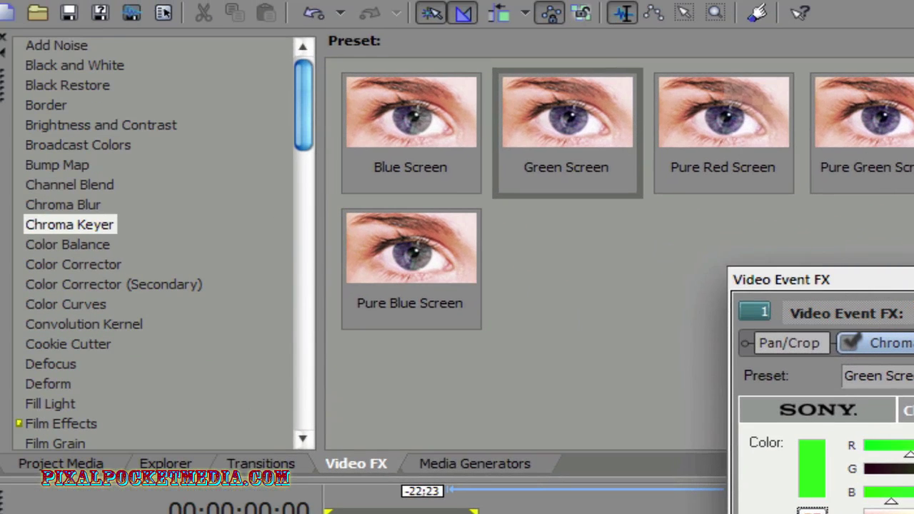
{"action": "left_click", "coordinate": [68, 264]}
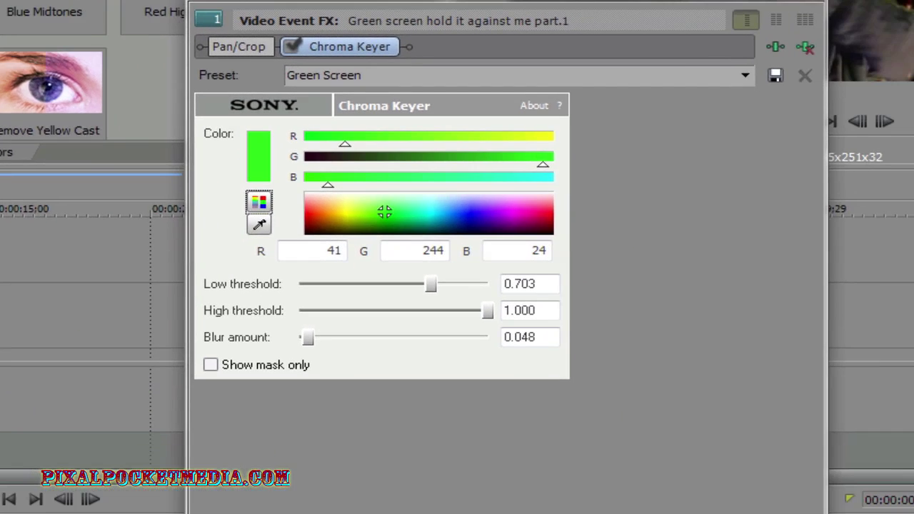
{"action": "left_click_drag", "start_coordinate": [1, 242], "coordinate": [361, 444]}
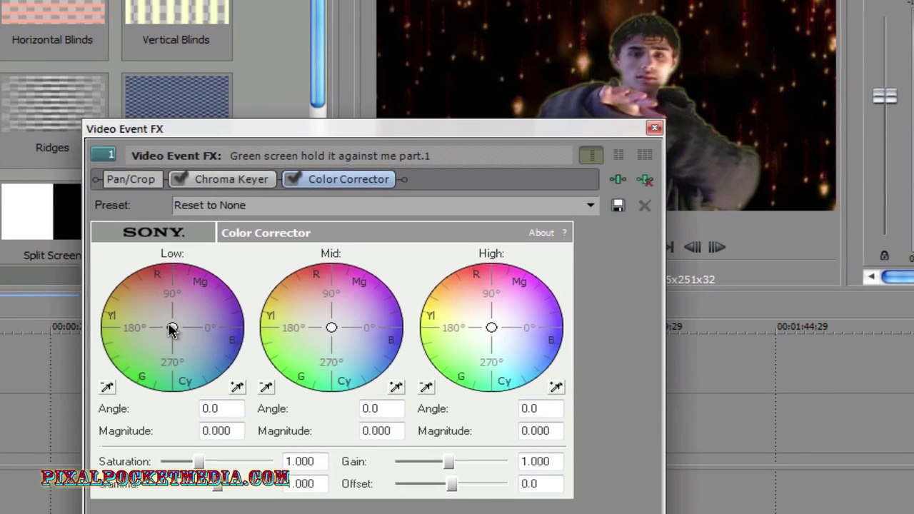
{"action": "left_click_drag", "start_coordinate": [284, 210], "coordinate": [297, 214]}
Shift the Color Corrector's Low wheel toward purple at angle 28.9, magnitude 0.514, and lower the saturation to 0.583
{"action": "left_click_drag", "start_coordinate": [181, 324], "coordinate": [202, 314]}
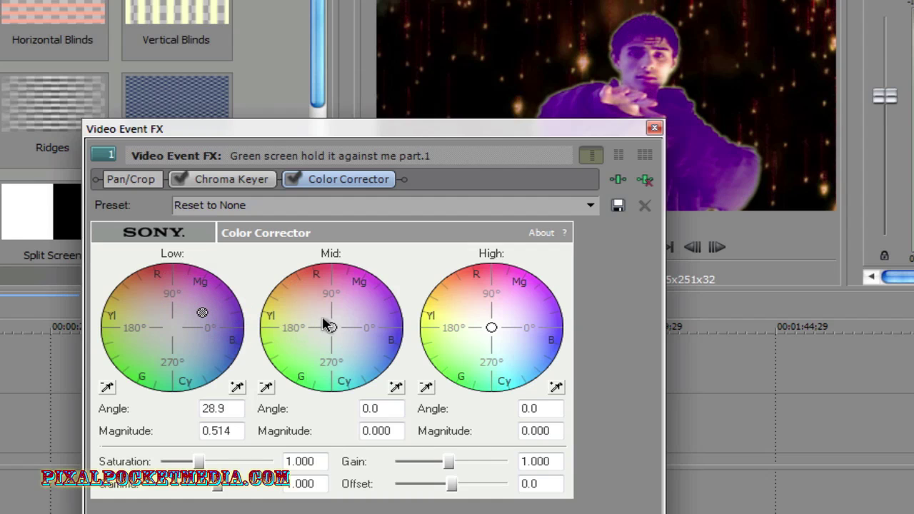
{"action": "mouse_move", "coordinate": [198, 462]}
{"action": "left_mouse_down"}
{"action": "mouse_move", "coordinate": [174, 462]}
{"action": "mouse_move", "coordinate": [194, 464]}
{"action": "mouse_move", "coordinate": [183, 464]}
{"action": "left_mouse_up"}
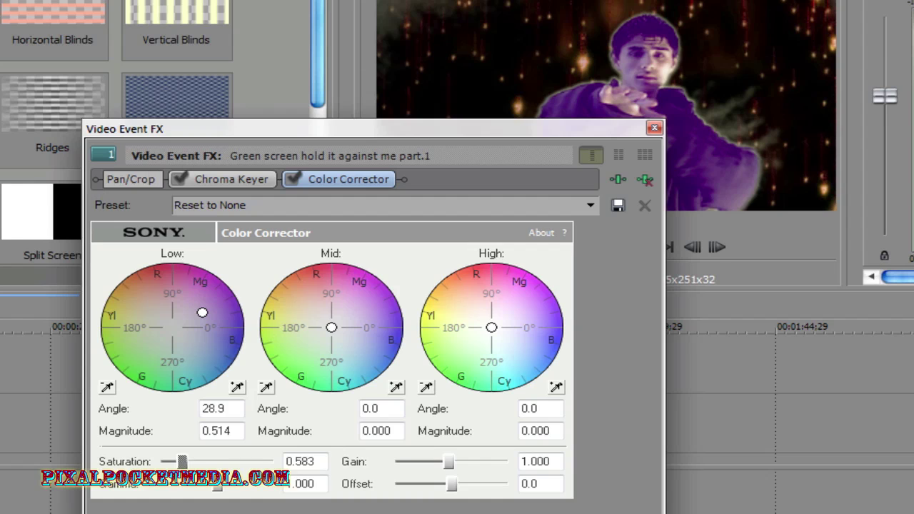
Place the Color Corrector before the Chroma Keyer in the effect chain and raise its saturation to 0.805
{"action": "mouse_move", "coordinate": [341, 181]}
{"action": "left_mouse_down"}
{"action": "mouse_move", "coordinate": [212, 180]}
{"action": "mouse_move", "coordinate": [183, 193]}
{"action": "left_mouse_up"}
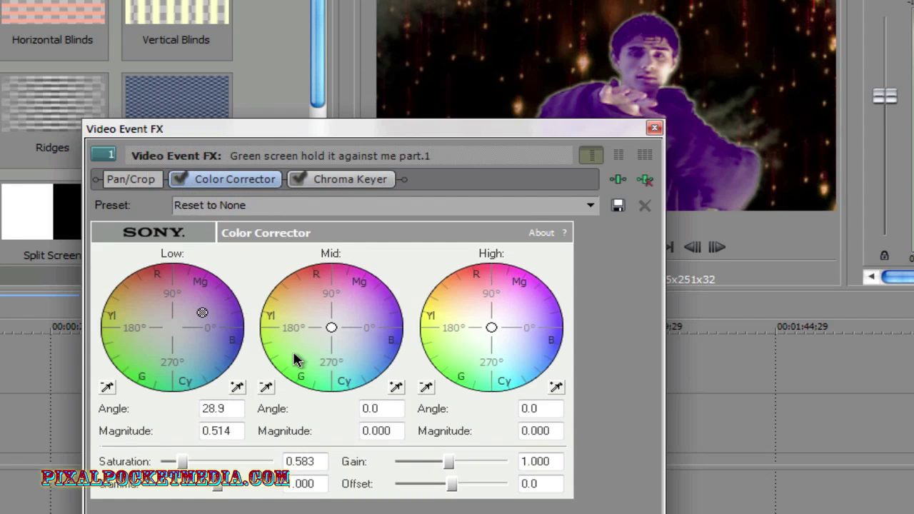
{"action": "left_click_drag", "start_coordinate": [176, 465], "coordinate": [190, 465]}
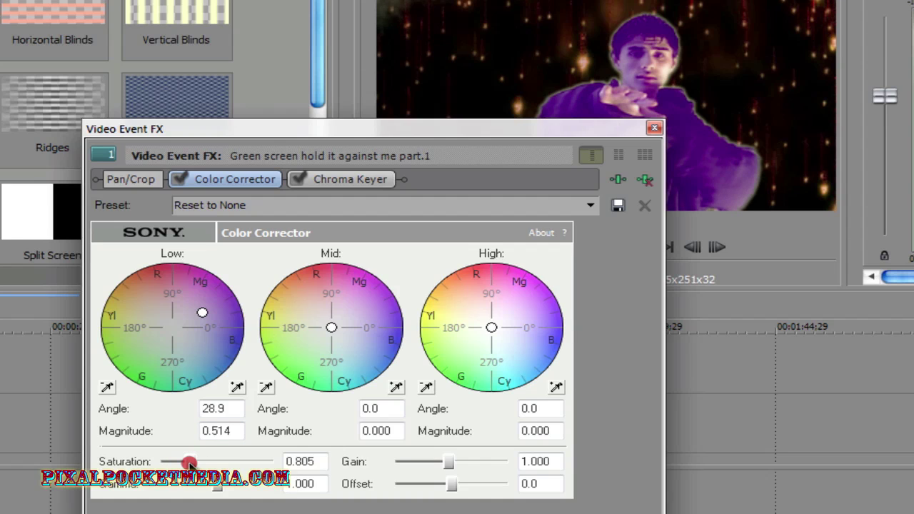
Place the Color Corrector after the Chroma Keyer; set its Low wheel to angle 39.3, magnitude 0.220 and Mid wheel to 327.7, 0.348
{"action": "left_click_drag", "start_coordinate": [317, 191], "coordinate": [402, 189]}
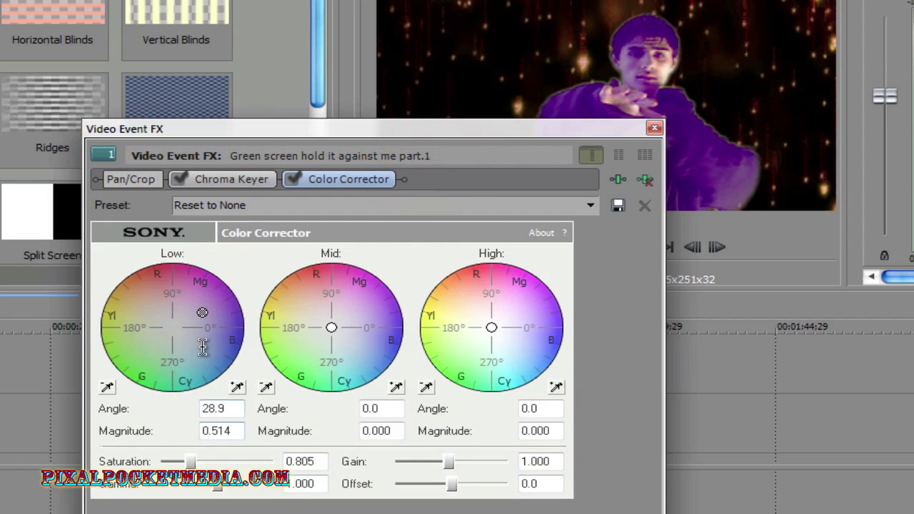
{"action": "left_click_drag", "start_coordinate": [203, 318], "coordinate": [184, 325]}
{"action": "left_click_drag", "start_coordinate": [331, 327], "coordinate": [352, 339]}
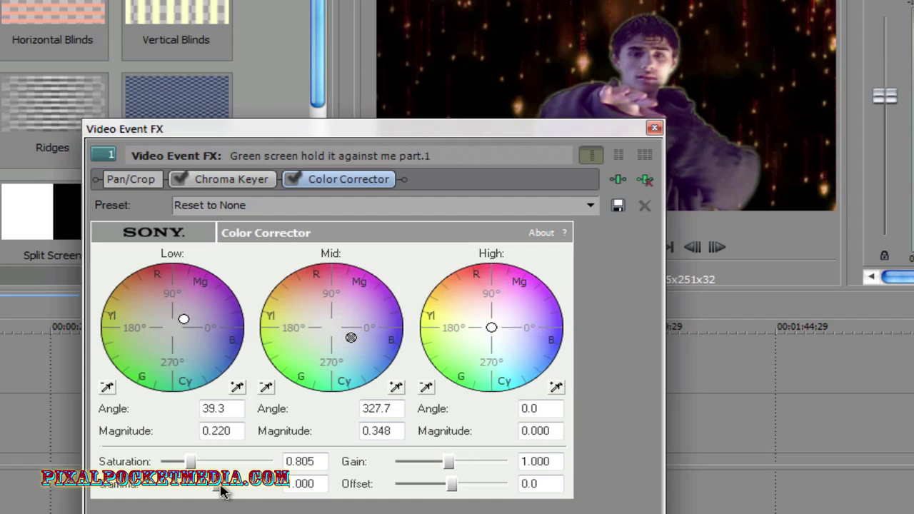
Raise the Color Corrector's gamma to 1.092 and lower its gain to 0.750
{"action": "mouse_move", "coordinate": [216, 487]}
{"action": "left_mouse_down"}
{"action": "mouse_move", "coordinate": [236, 487]}
{"action": "mouse_move", "coordinate": [204, 488]}
{"action": "mouse_move", "coordinate": [222, 488]}
{"action": "left_mouse_up"}
{"action": "mouse_move", "coordinate": [449, 461]}
{"action": "left_mouse_down"}
{"action": "mouse_move", "coordinate": [466, 464]}
{"action": "mouse_move", "coordinate": [433, 465]}
{"action": "left_mouse_up"}
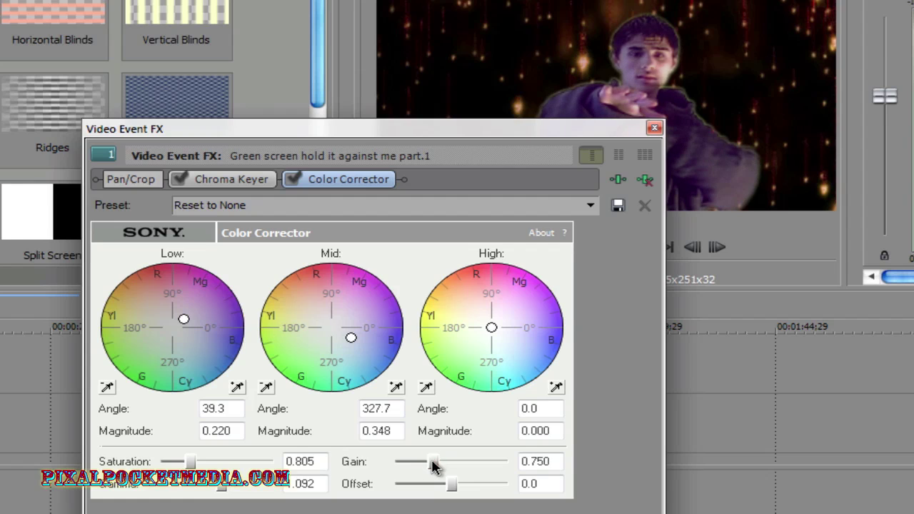
Set the Chroma Keyer's blur amount to 0.054 and move the effects window clear of the video preview
{"action": "left_click", "coordinate": [237, 179]}
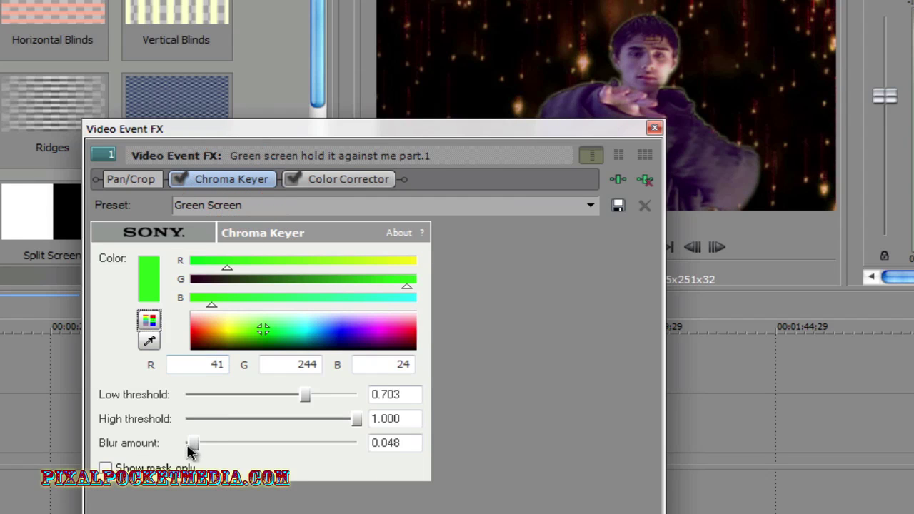
{"action": "mouse_move", "coordinate": [193, 447]}
{"action": "left_mouse_down"}
{"action": "mouse_move", "coordinate": [204, 447]}
{"action": "mouse_move", "coordinate": [196, 446]}
{"action": "left_mouse_up"}
{"action": "left_click_drag", "start_coordinate": [433, 135], "coordinate": [252, 171]}
{"action": "left_click_drag", "start_coordinate": [421, 170], "coordinate": [374, 114]}
Set the Color Corrector's angle and magnitude to 118.1, 0.264 for Low, 18.4, 0.588 for Mid and 23.8, 0.576 for High
{"action": "left_click", "coordinate": [273, 161]}
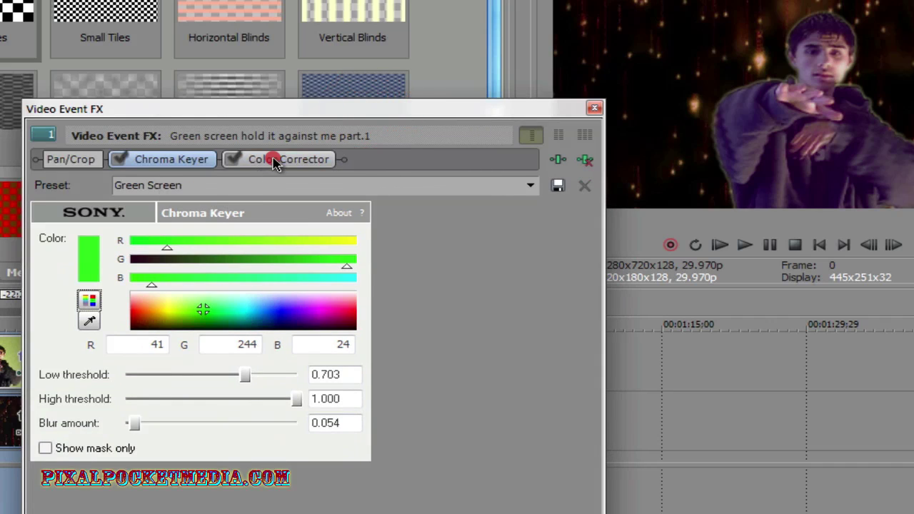
{"action": "left_click_drag", "start_coordinate": [293, 319], "coordinate": [274, 314]}
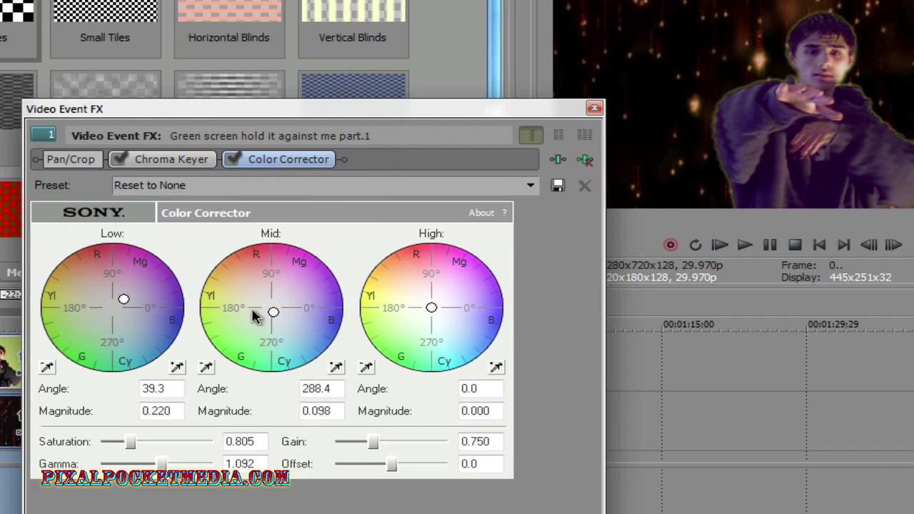
{"action": "left_click_drag", "start_coordinate": [127, 299], "coordinate": [106, 295]}
{"action": "left_click_drag", "start_coordinate": [273, 315], "coordinate": [309, 296]}
{"action": "left_click_drag", "start_coordinate": [429, 306], "coordinate": [467, 298]}
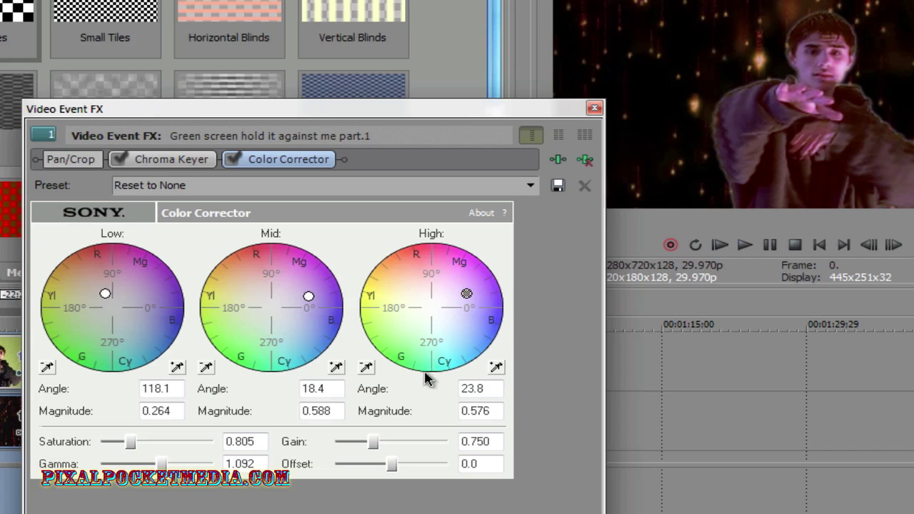
Set the Color Corrector's gain to 0.803, gamma to 0.962, saturation to 0.611 and offset to -9.5
{"action": "mouse_move", "coordinate": [371, 443]}
{"action": "left_mouse_down"}
{"action": "mouse_move", "coordinate": [363, 441]}
{"action": "mouse_move", "coordinate": [376, 442]}
{"action": "left_mouse_up"}
{"action": "left_click_drag", "start_coordinate": [162, 464], "coordinate": [123, 442]}
{"action": "left_click_drag", "start_coordinate": [391, 464], "coordinate": [389, 468]}
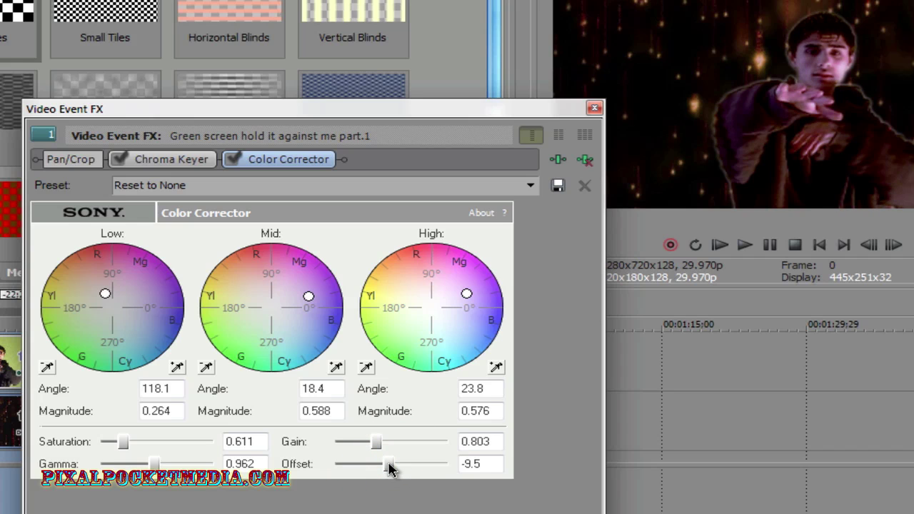
Move the effects window clear of the timeline and preview the keyed subject over the background
{"action": "left_click_drag", "start_coordinate": [294, 114], "coordinate": [651, 197]}
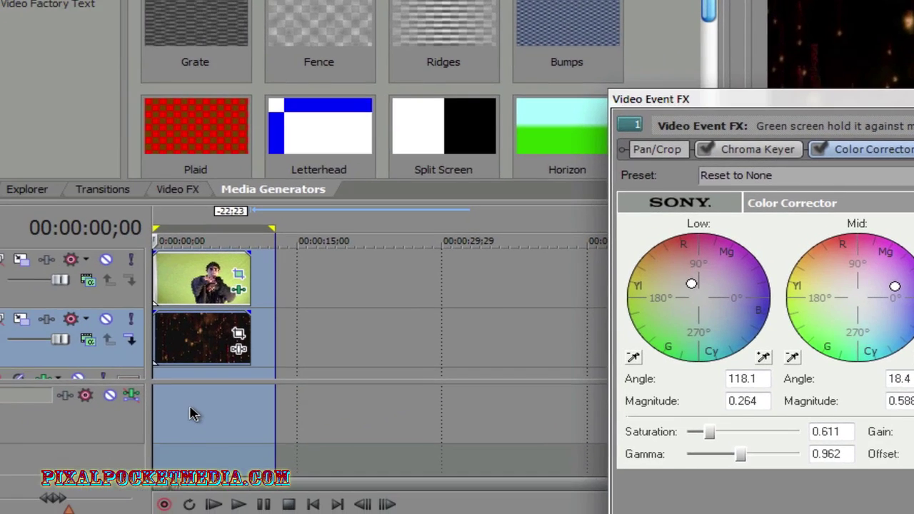
{"action": "left_click", "coordinate": [194, 414]}
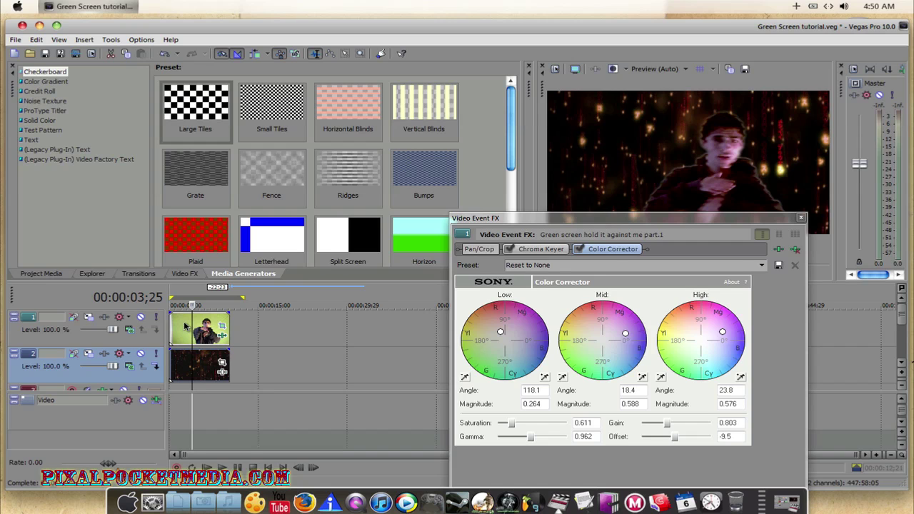
{"action": "left_click_drag", "start_coordinate": [537, 223], "coordinate": [295, 185]}
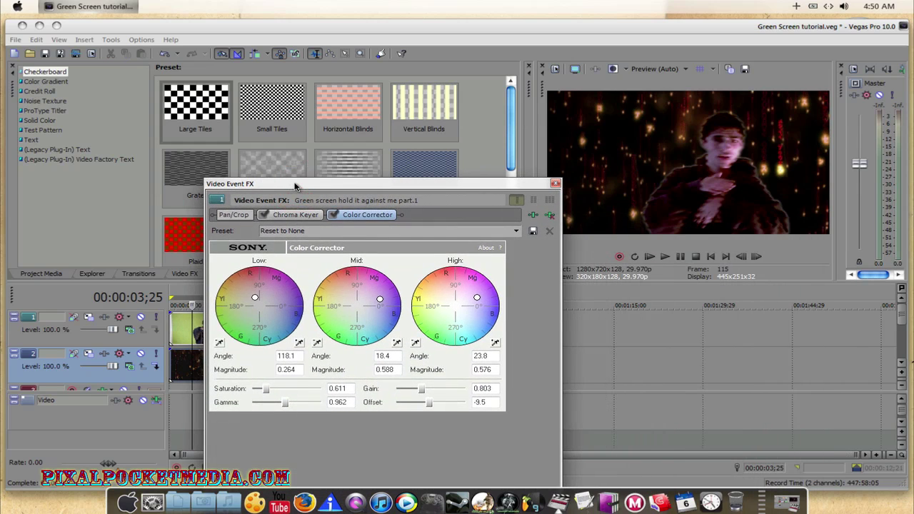
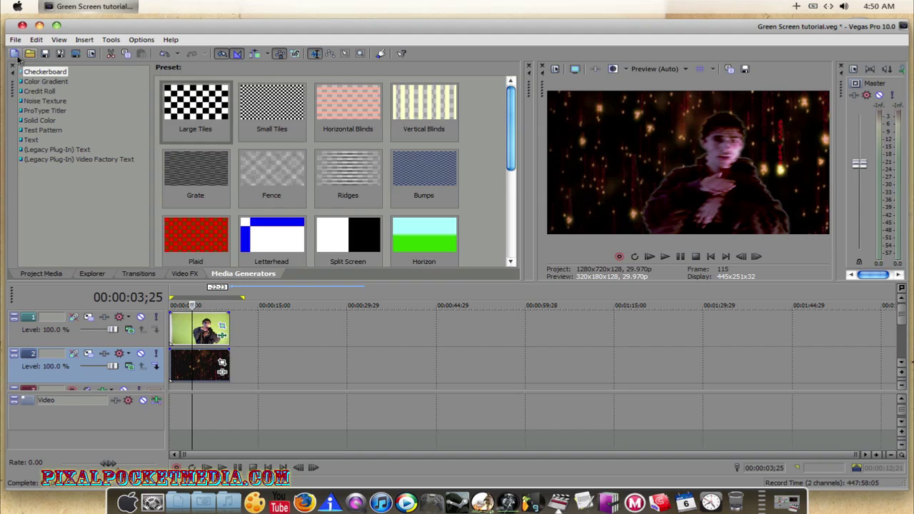
Show the project's media collection and select the Frozen_Orb.wmv clip
{"action": "left_click", "coordinate": [15, 39]}
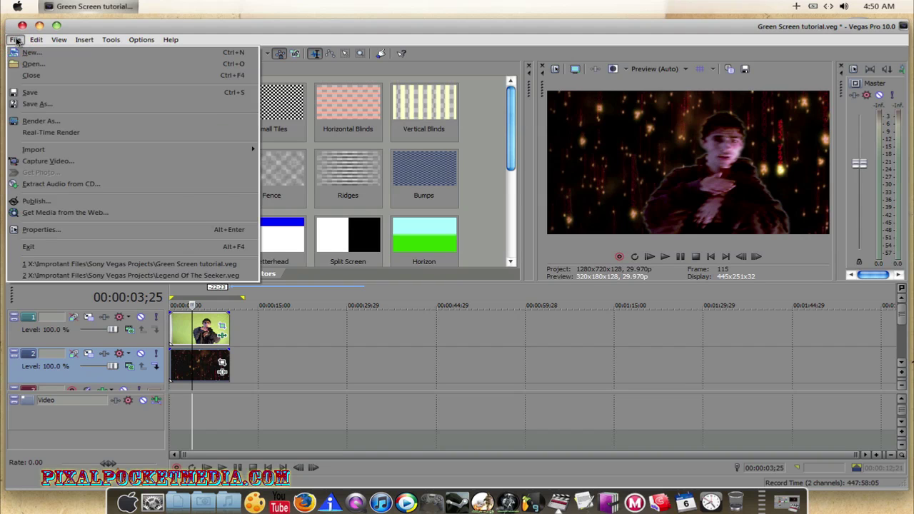
{"action": "left_click", "coordinate": [59, 40]}
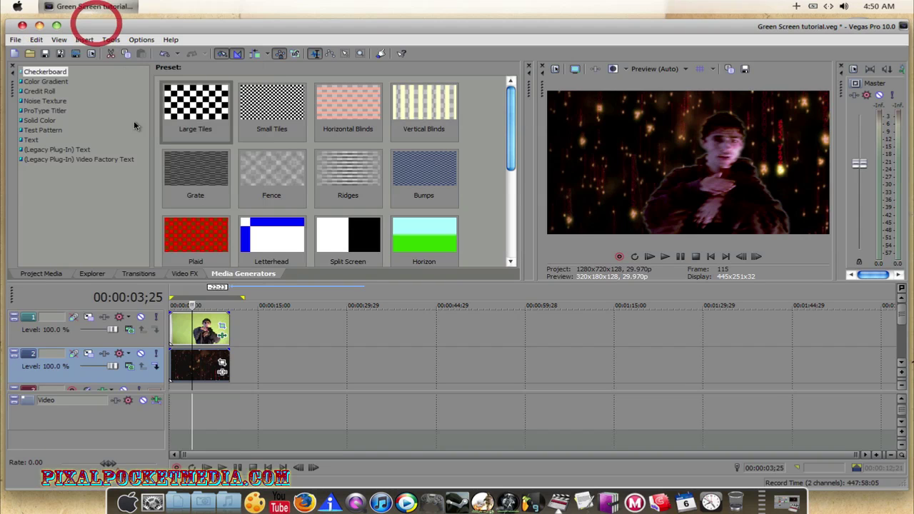
{"action": "left_click", "coordinate": [54, 273]}
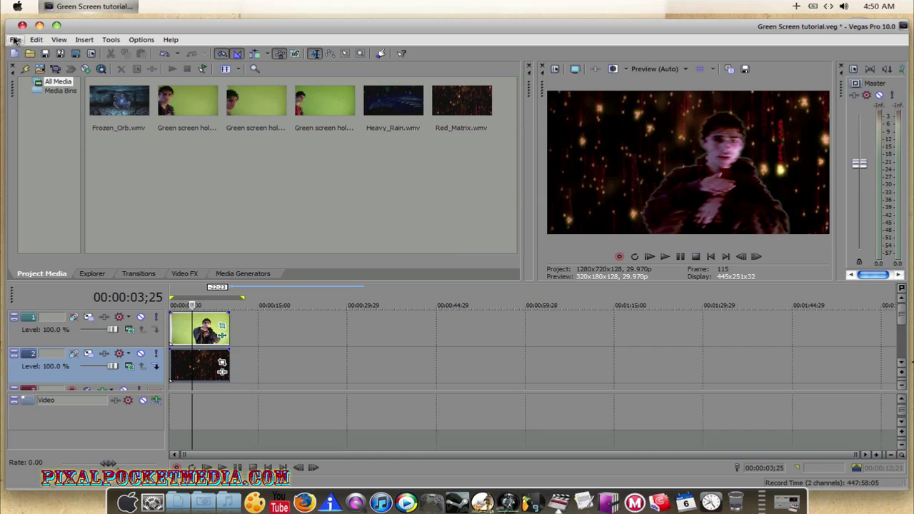
{"action": "left_click", "coordinate": [116, 109]}
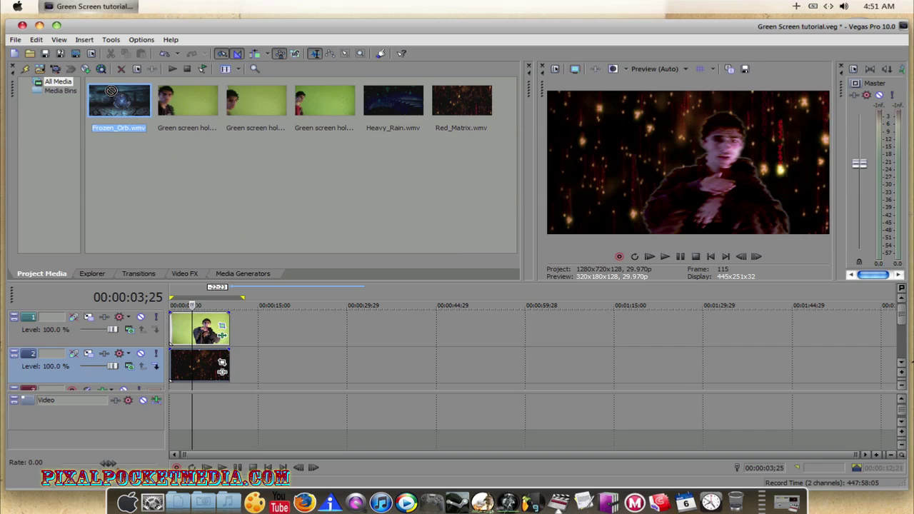
Start a media import and browse the video loops folder for background clips
{"action": "left_click", "coordinate": [15, 40]}
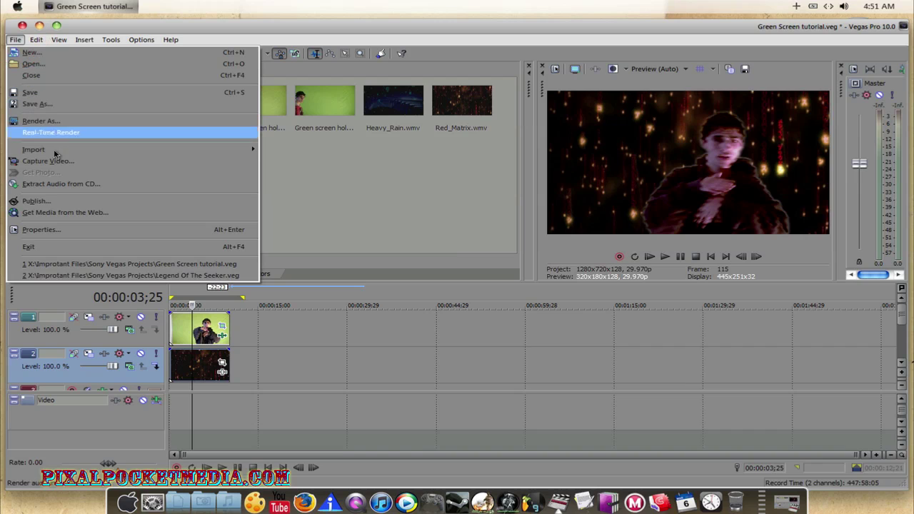
{"action": "mouse_move", "coordinate": [129, 156]}
{"action": "left_click", "coordinate": [285, 151]}
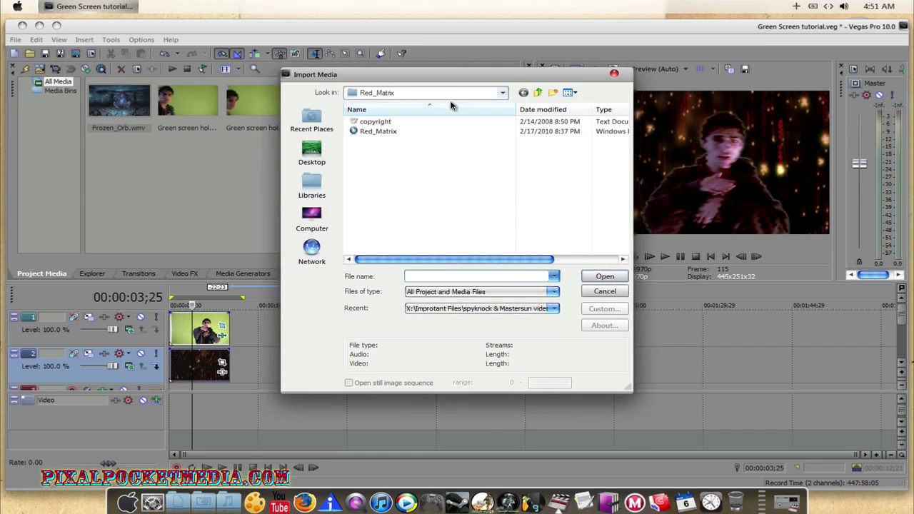
{"action": "left_click", "coordinate": [541, 94]}
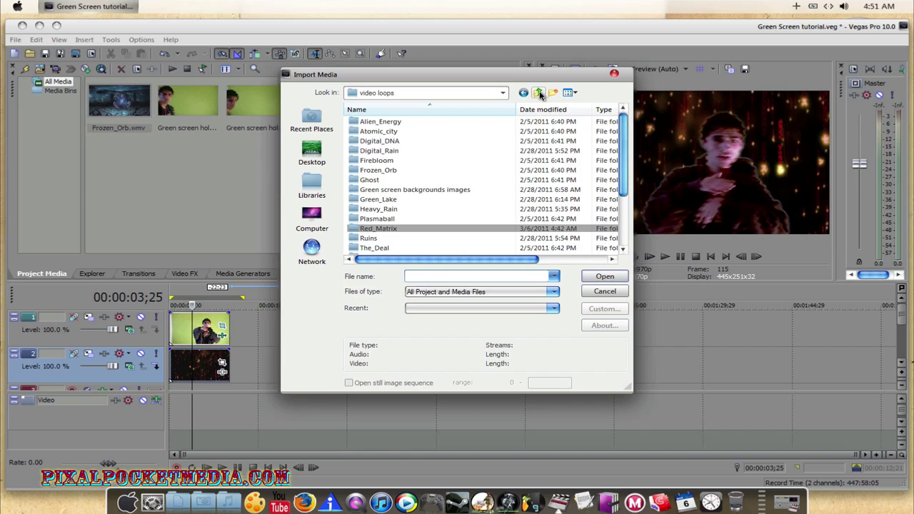
{"action": "scroll", "coordinate": [623, 190], "scroll_direction": "down", "scroll_amount": 1}
{"action": "mouse_move", "coordinate": [623, 189]}
{"action": "left_mouse_down"}
{"action": "mouse_move", "coordinate": [623, 217]}
{"action": "mouse_move", "coordinate": [623, 193]}
{"action": "left_mouse_up"}
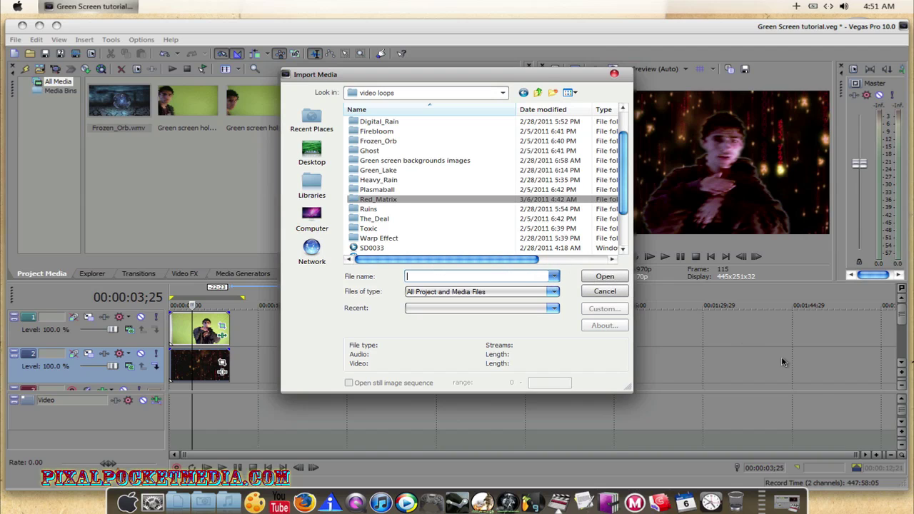
{"action": "scroll", "coordinate": [557, 167], "scroll_direction": "up", "scroll_amount": 1}
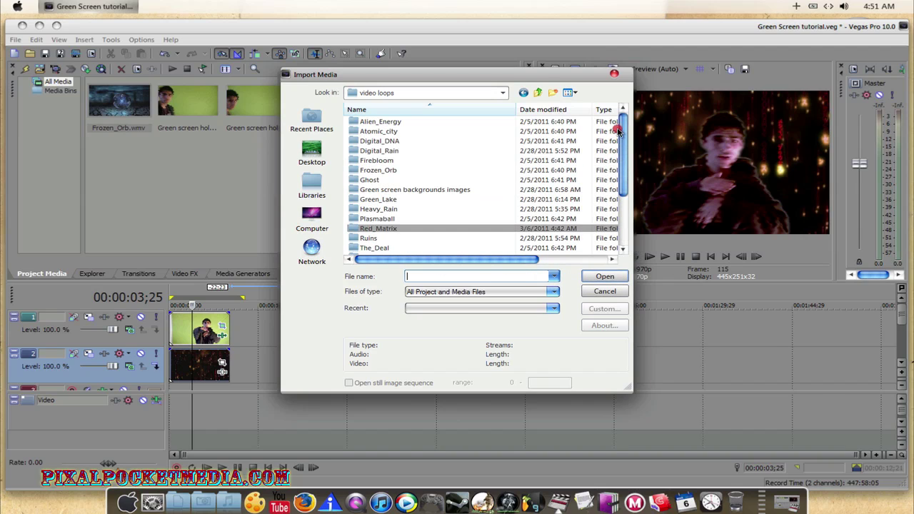
Import Terminator The Sarah Connor Chronicles- Cast Wallpaper.png from the X: drive's Pictures, Terminator Photoshop Projects, Fan Made Wallpaper, Terminator CS5 Wallpapers folder
{"action": "left_click", "coordinate": [502, 93]}
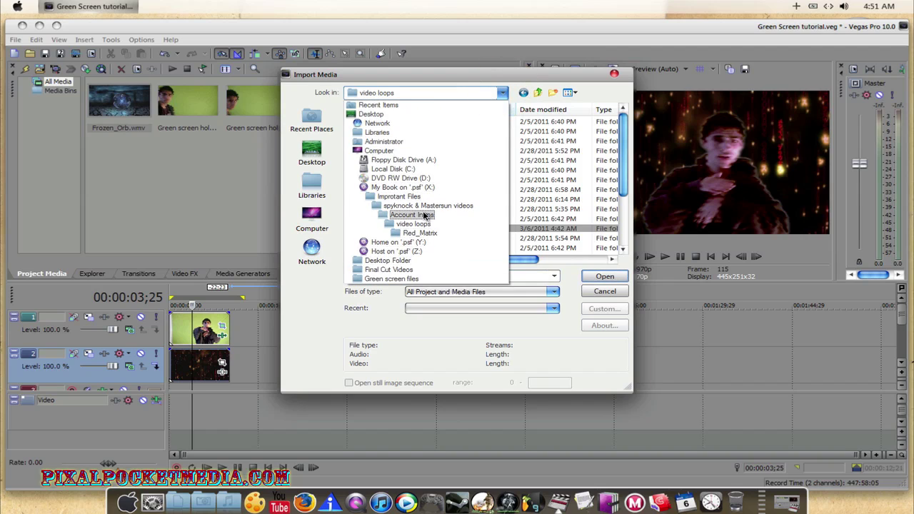
{"action": "left_click", "coordinate": [389, 187]}
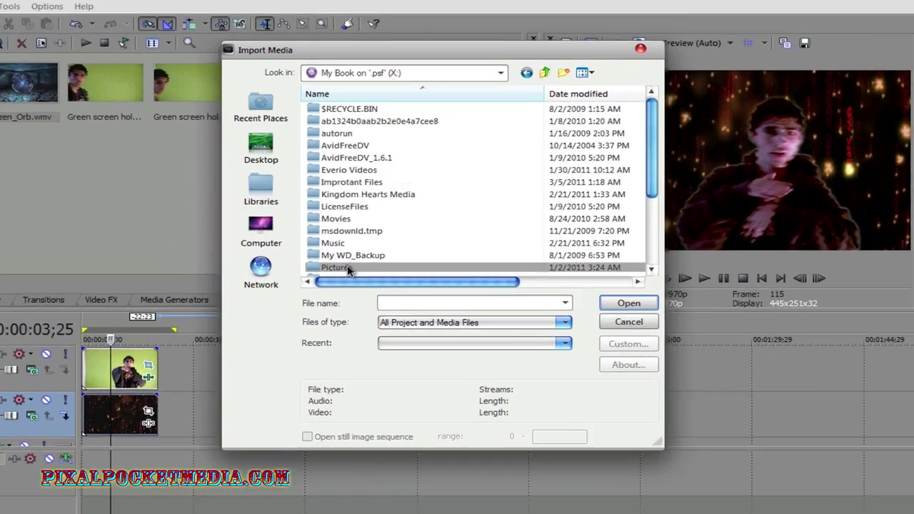
{"action": "double_click", "coordinate": [347, 269]}
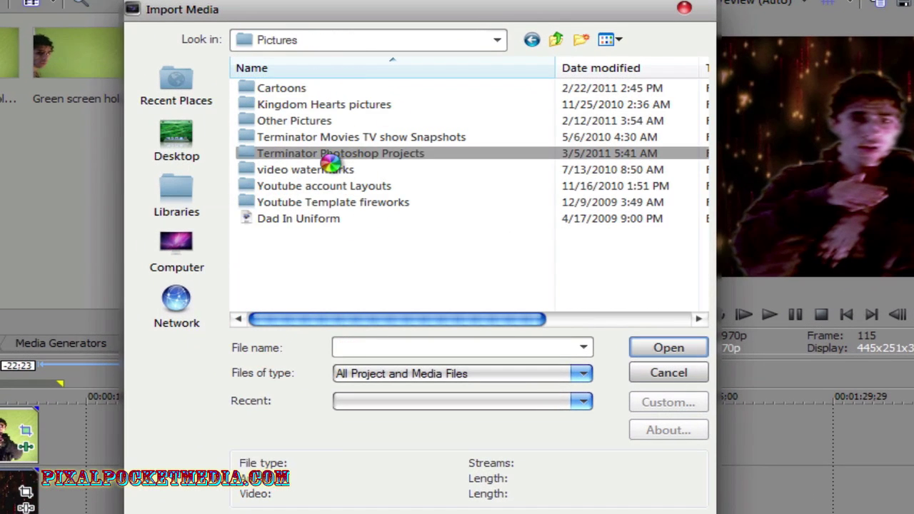
{"action": "double_click", "coordinate": [286, 154]}
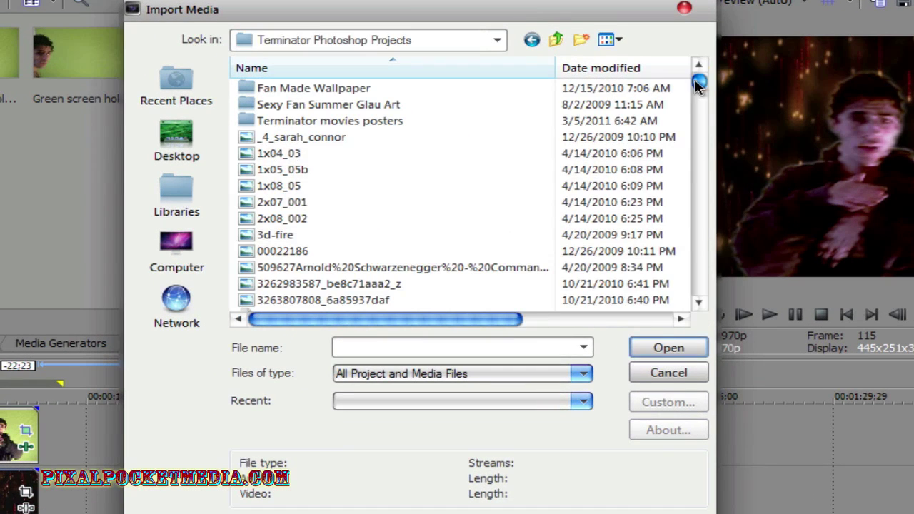
{"action": "double_click", "coordinate": [321, 88]}
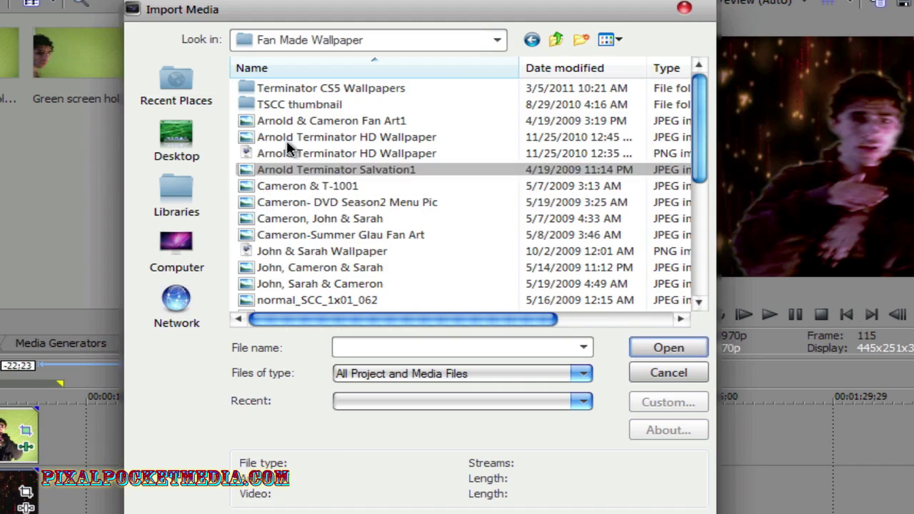
{"action": "double_click", "coordinate": [347, 88]}
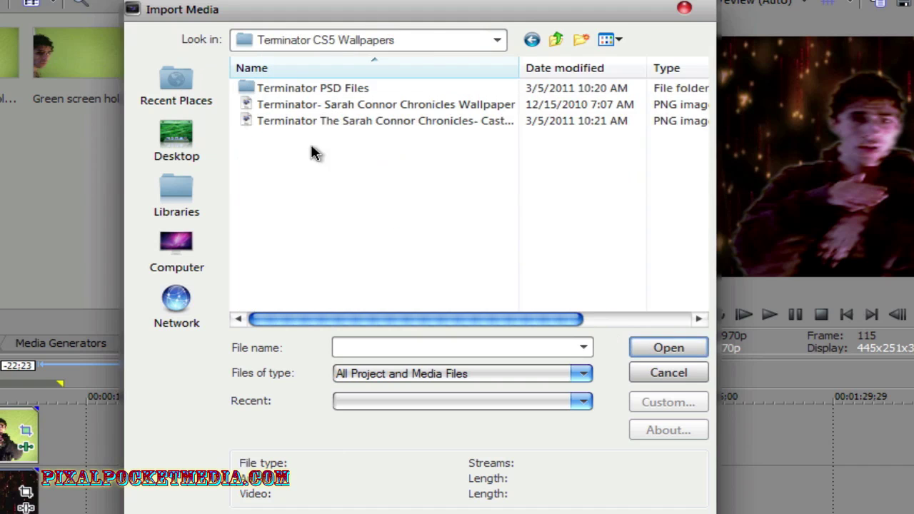
{"action": "left_click", "coordinate": [361, 106]}
{"action": "left_click", "coordinate": [444, 120]}
{"action": "left_click", "coordinate": [648, 348]}
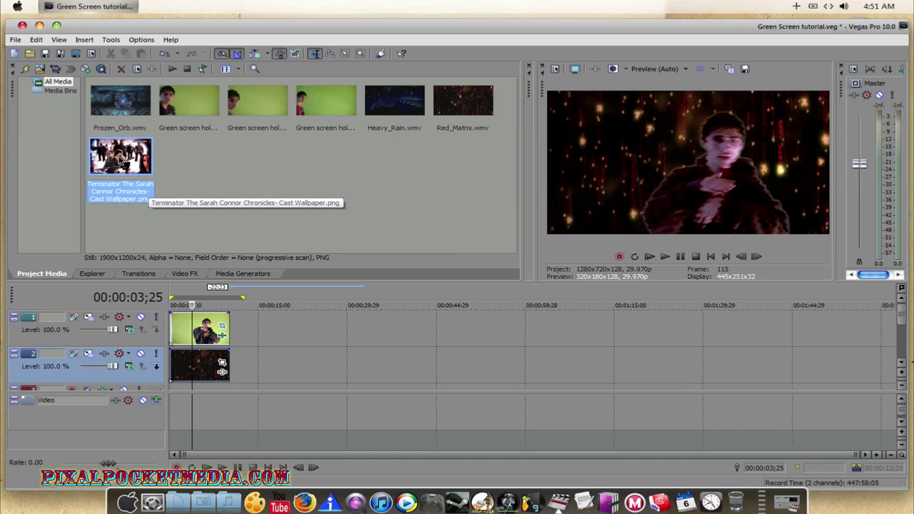
Place the Terminator wallpaper after the Red_Matrix clip on track 2 and extend the green screen clip to the wallpaper's end for preview
{"action": "left_click_drag", "start_coordinate": [120, 163], "coordinate": [299, 359]}
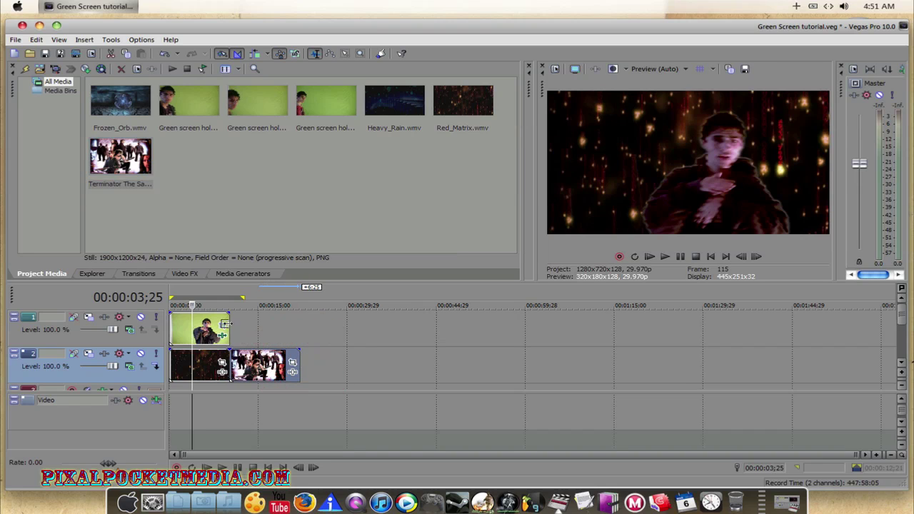
{"action": "left_click", "coordinate": [234, 324]}
{"action": "left_click_drag", "start_coordinate": [234, 324], "coordinate": [293, 329]}
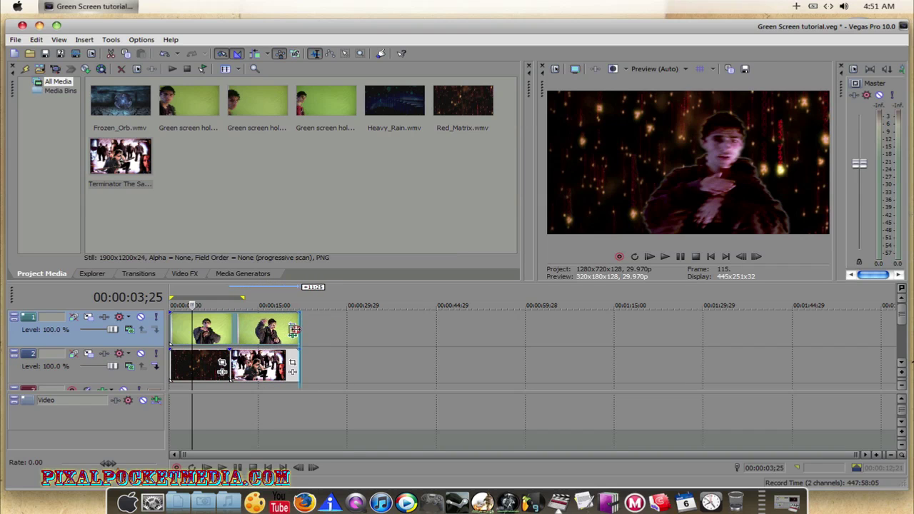
{"action": "left_click", "coordinate": [248, 389]}
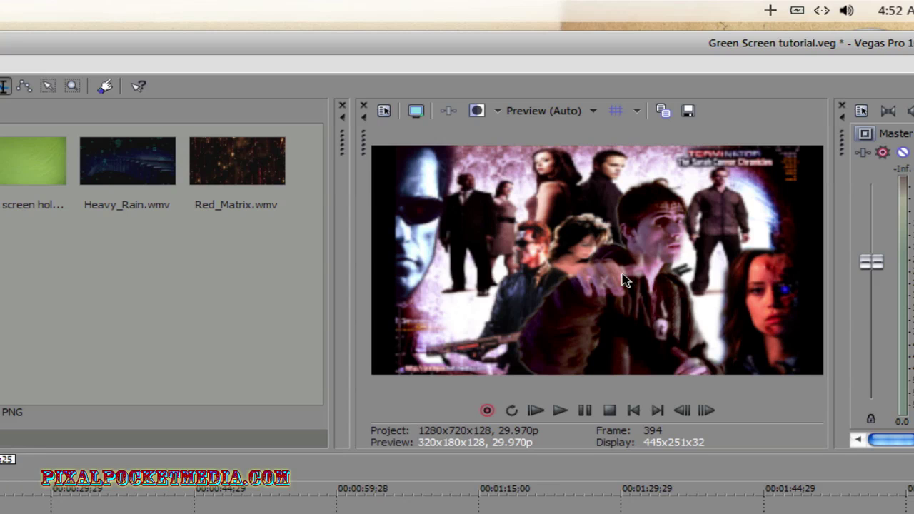
Set the video preview quality to Best (Auto)
{"action": "left_click", "coordinate": [522, 112]}
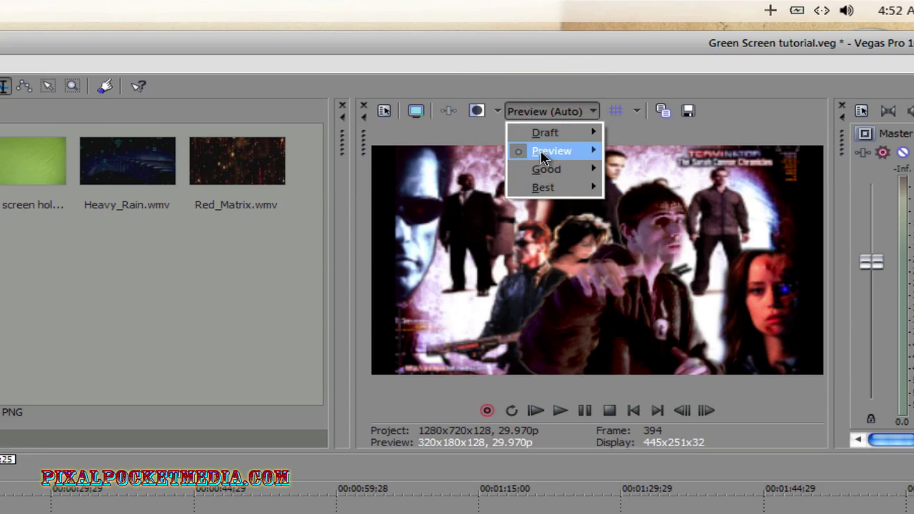
{"action": "mouse_move", "coordinate": [543, 153]}
{"action": "mouse_move", "coordinate": [546, 133]}
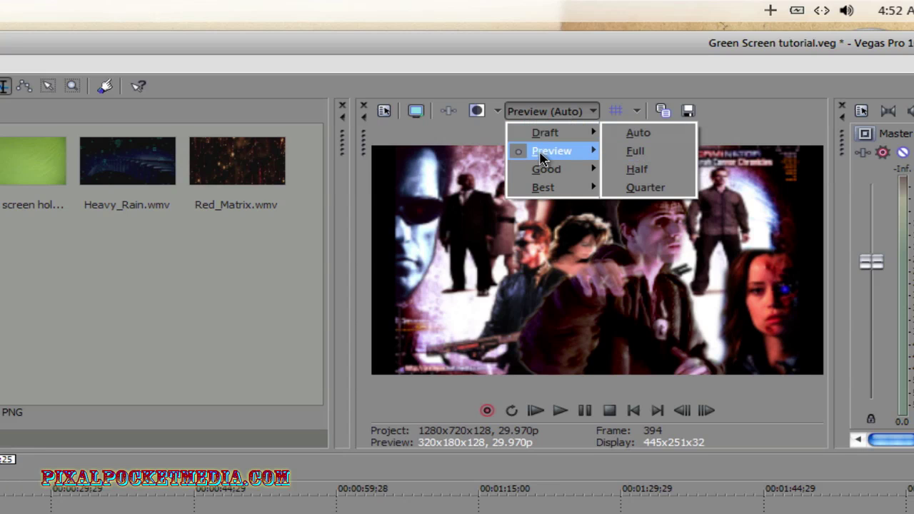
{"action": "mouse_move", "coordinate": [570, 189]}
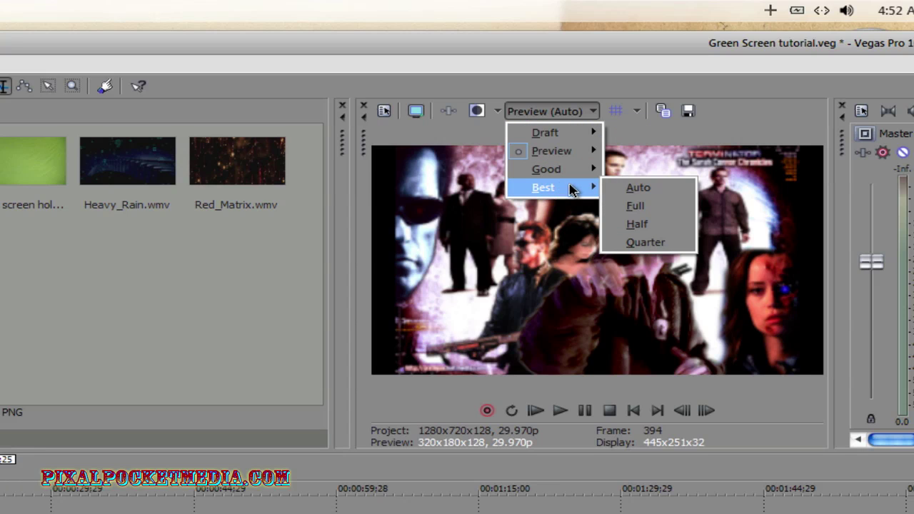
{"action": "left_click", "coordinate": [658, 188]}
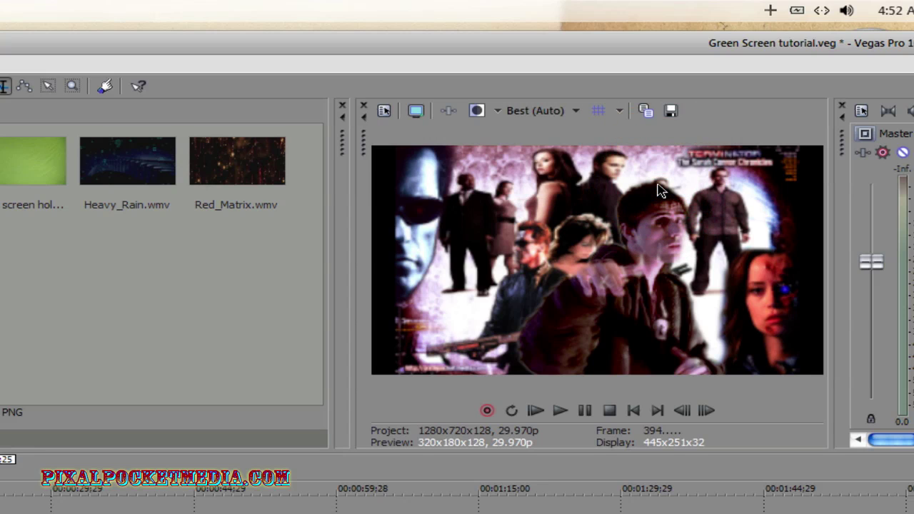